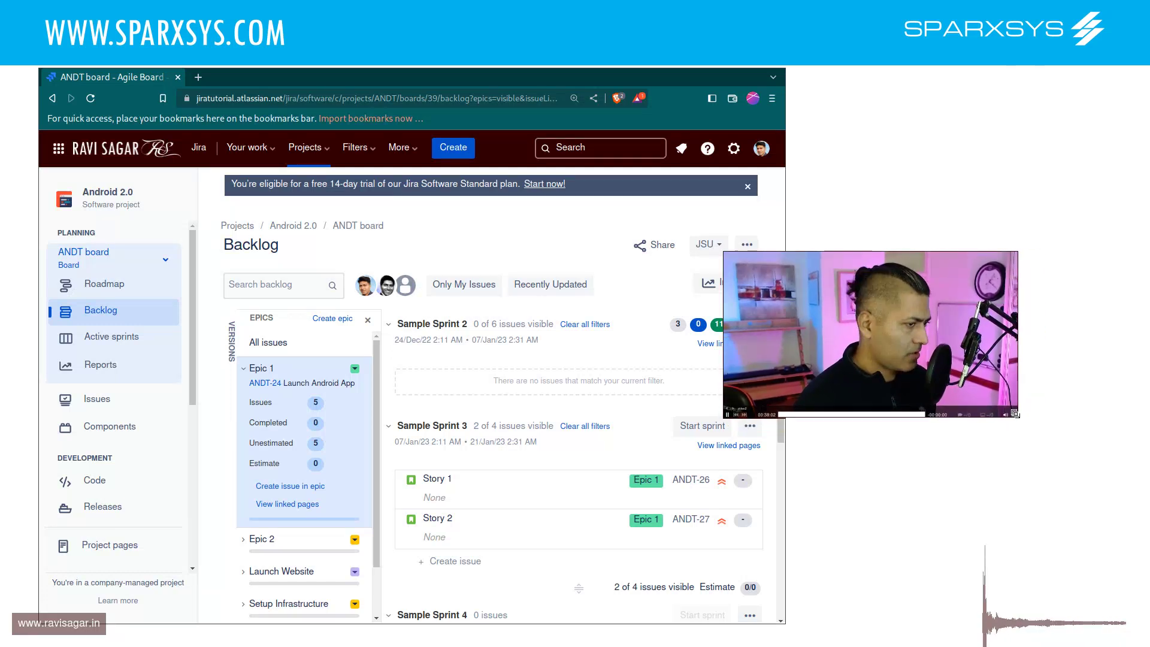
Drag within the Android 2.0 backlog filtered to Epic 1, showing Story 1 and Story 2
{"action": "left_click_drag", "start_coordinate": [916, 372], "coordinate": [998, 387]}
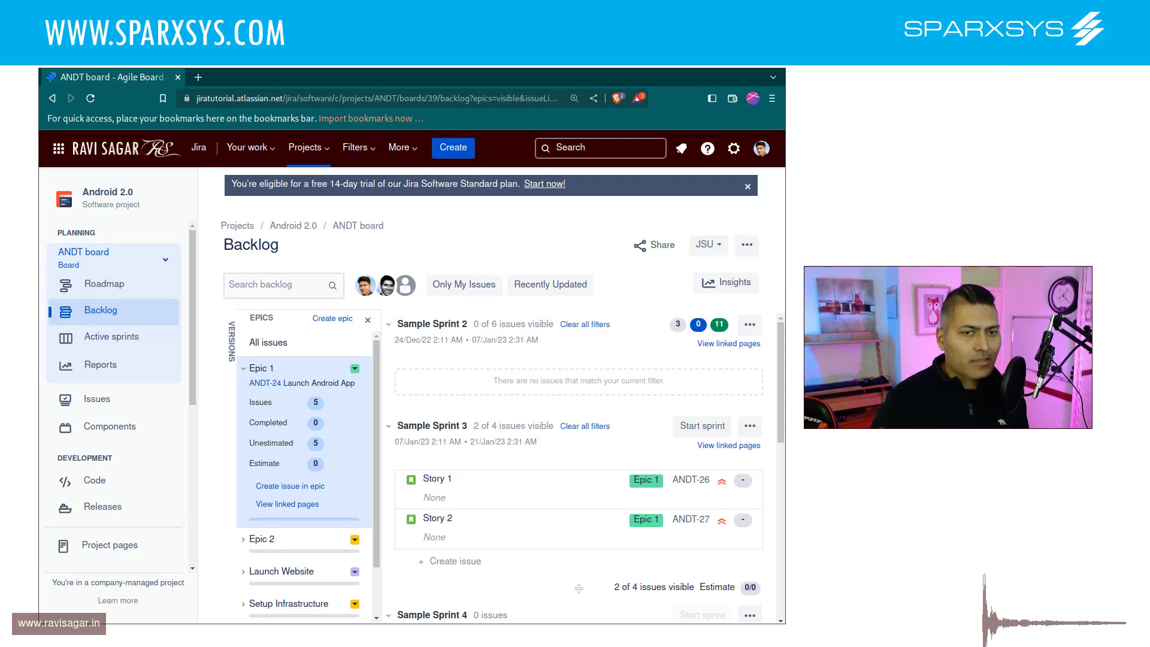
{"action": "mouse_move", "coordinate": [1001, 419]}
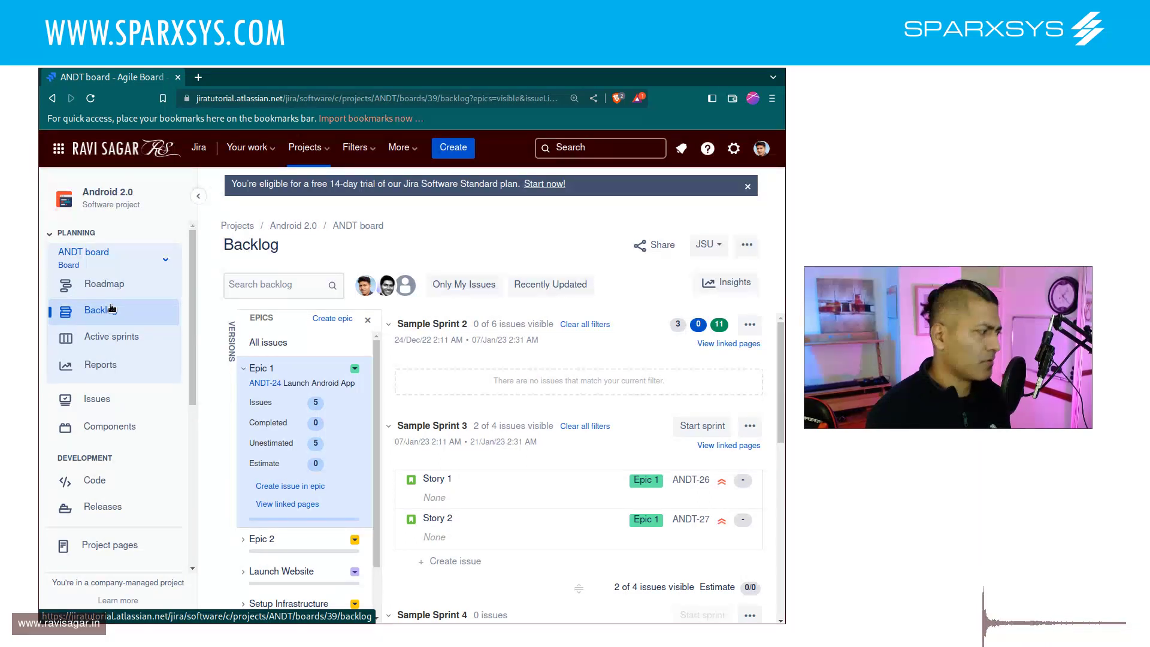
Go to Releases, open the Version 2.0 release, and scroll through its 9 issues
{"action": "left_click", "coordinate": [114, 509]}
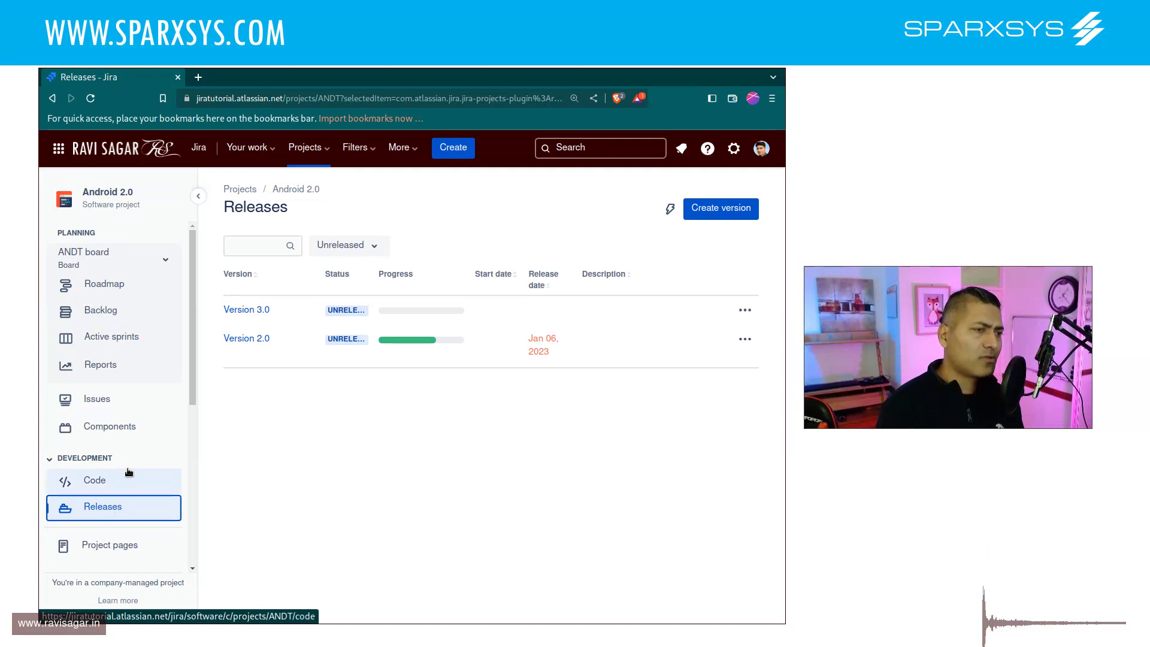
{"action": "left_click", "coordinate": [260, 339]}
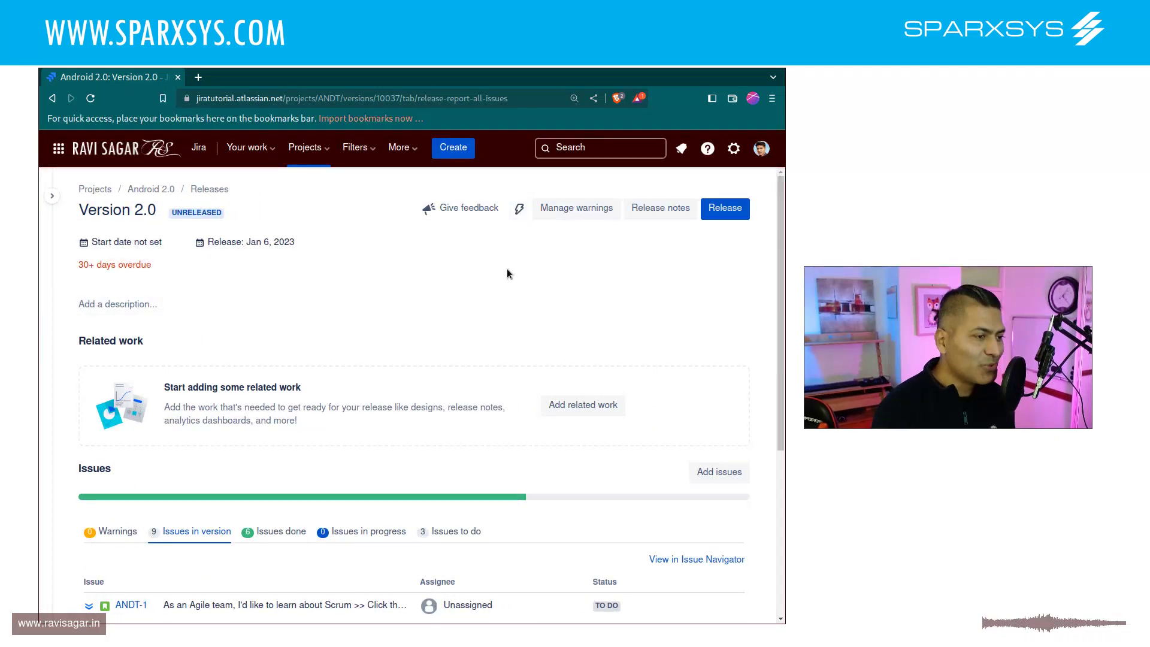
{"action": "scroll", "coordinate": [506, 274], "scroll_direction": "down", "scroll_amount": 2}
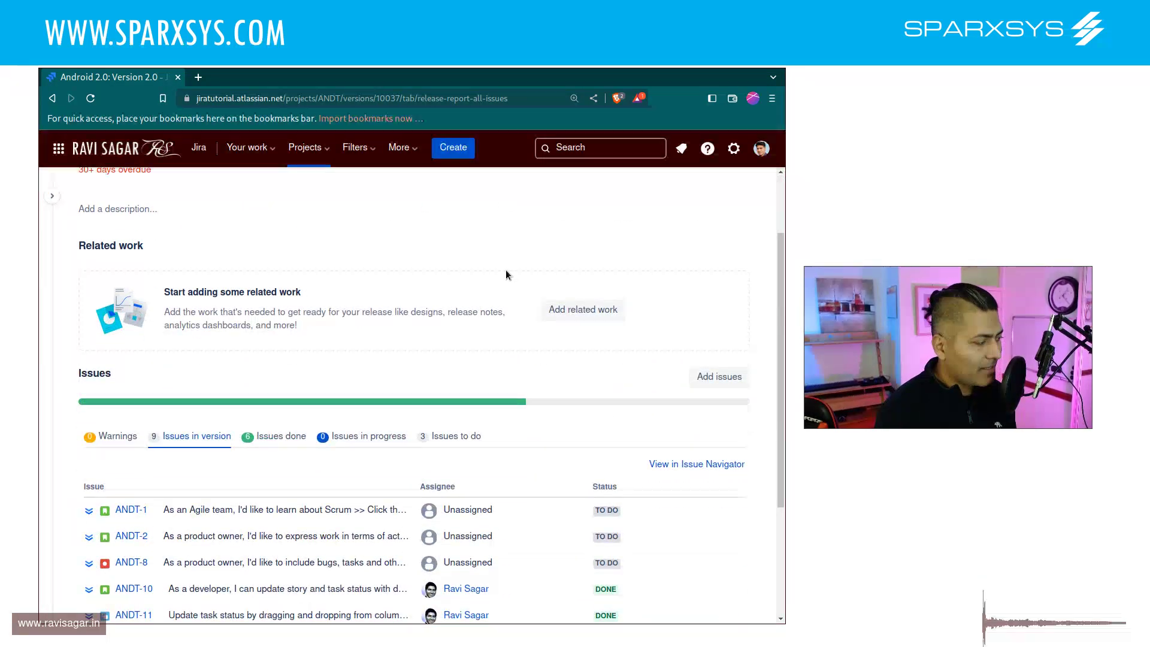
{"action": "scroll", "coordinate": [311, 385], "scroll_direction": "down", "scroll_amount": 2}
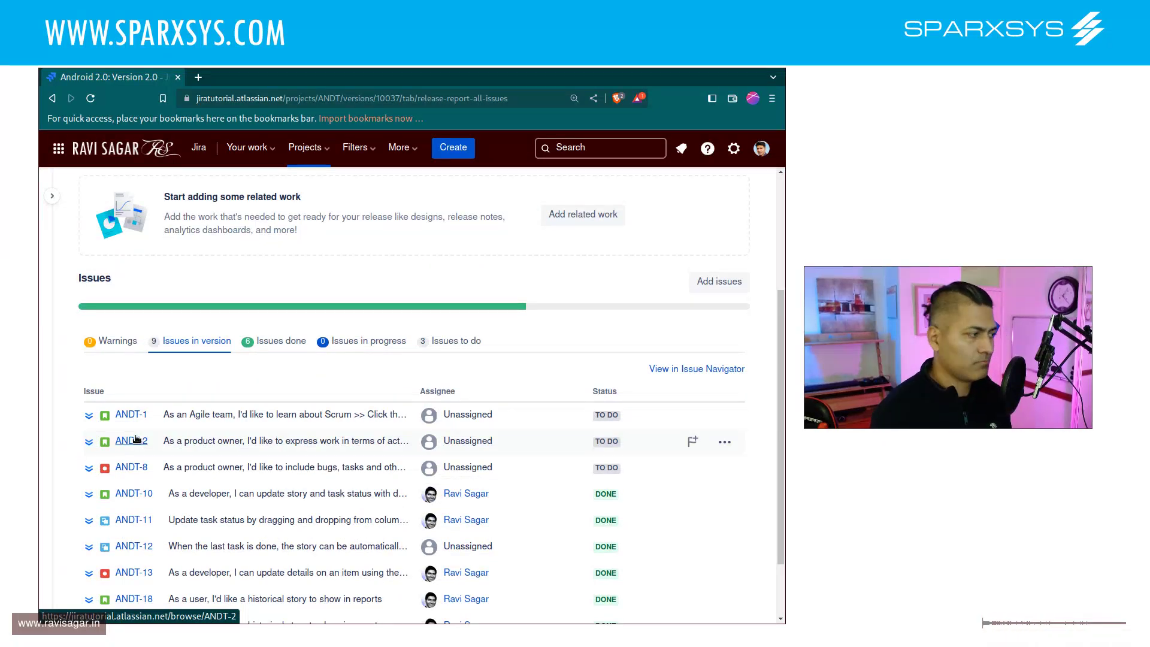
{"action": "scroll", "coordinate": [266, 422], "scroll_direction": "up", "scroll_amount": 4}
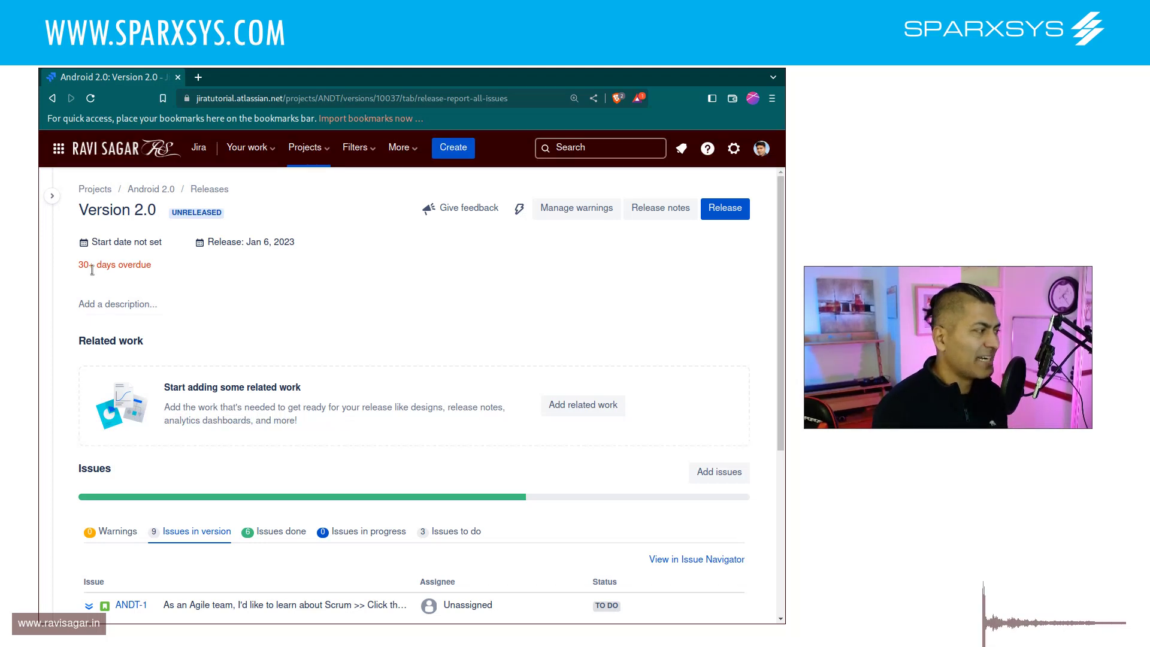
Open Manage warnings, cancel without changes, and scroll the issue list again
{"action": "left_click", "coordinate": [576, 213]}
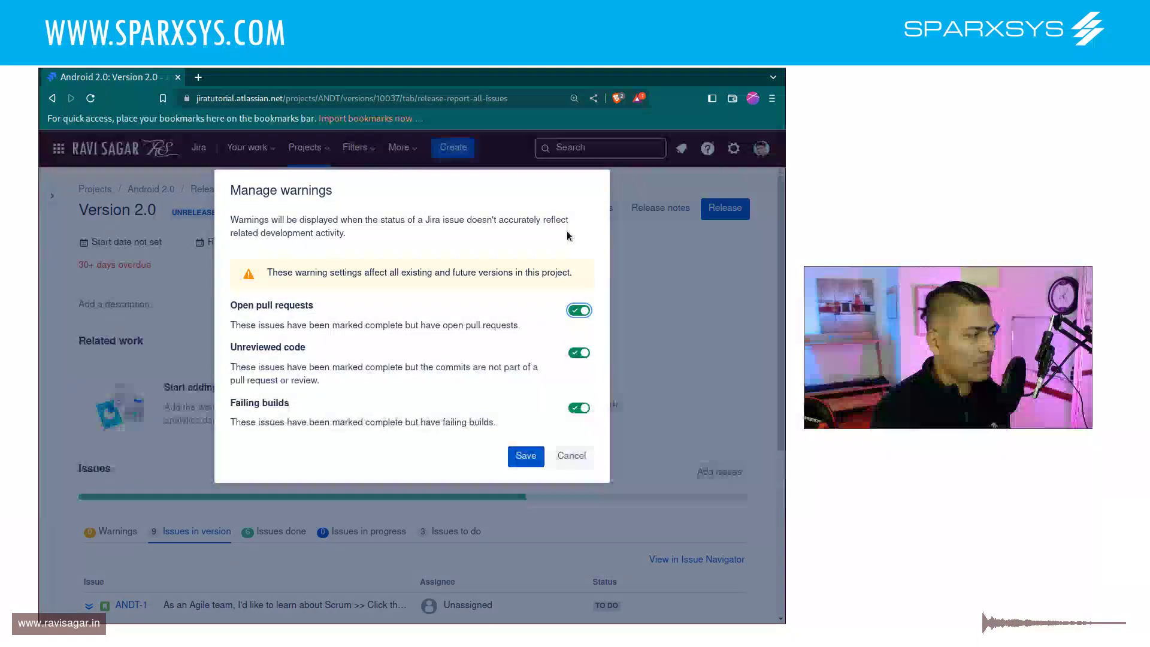
{"action": "left_click", "coordinate": [574, 456]}
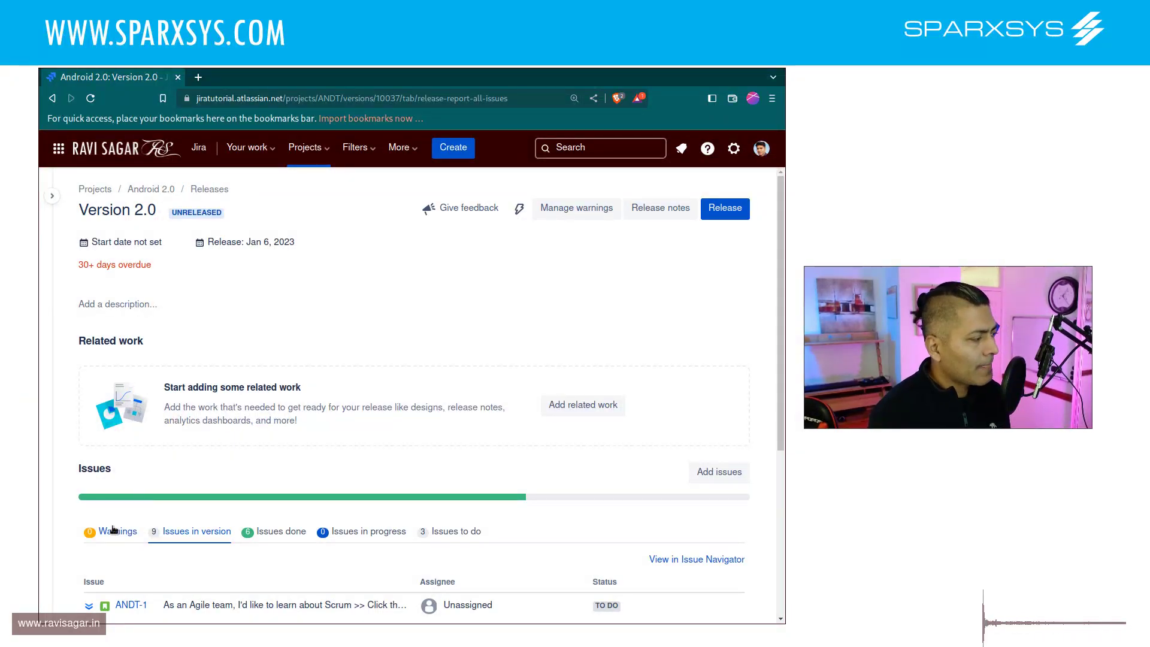
{"action": "scroll", "coordinate": [269, 403], "scroll_direction": "down", "scroll_amount": 3}
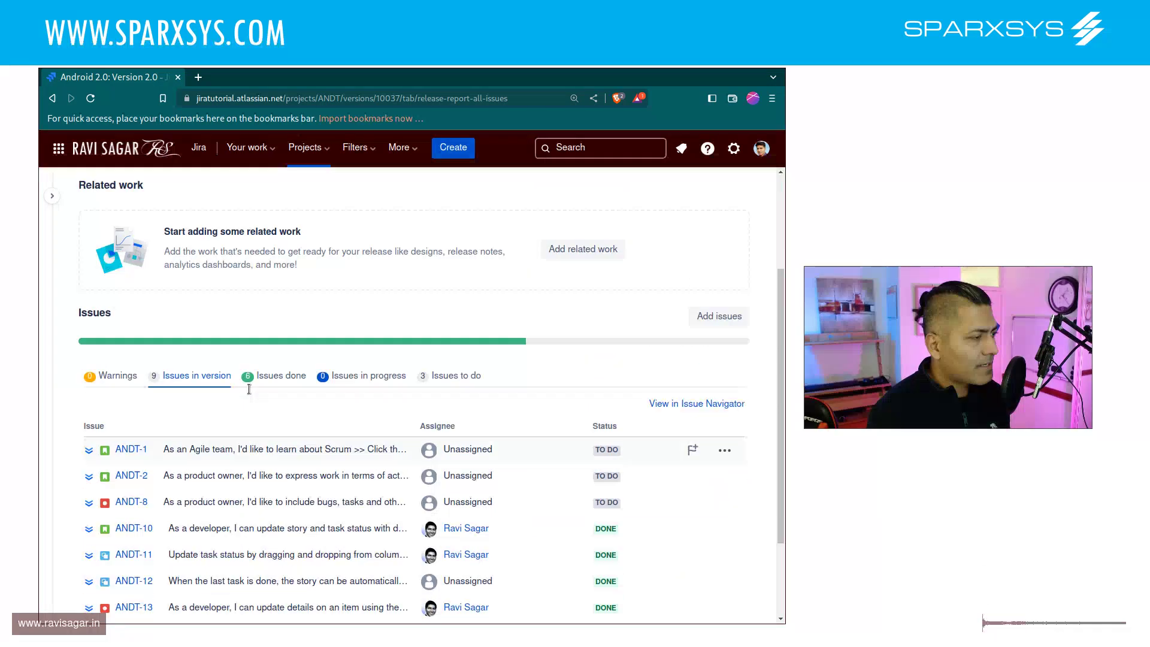
{"action": "scroll", "coordinate": [249, 389], "scroll_direction": "up", "scroll_amount": 3}
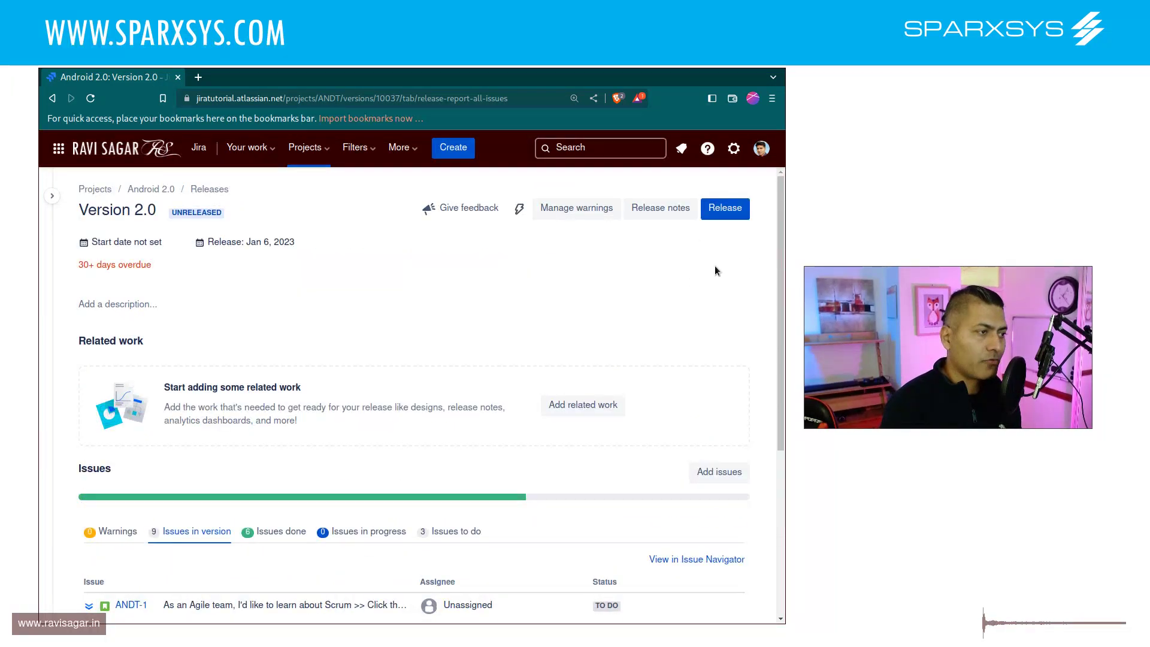
Start Version 2.0 release notes, show formatting options, and tick Description to preview it
{"action": "left_click", "coordinate": [665, 215]}
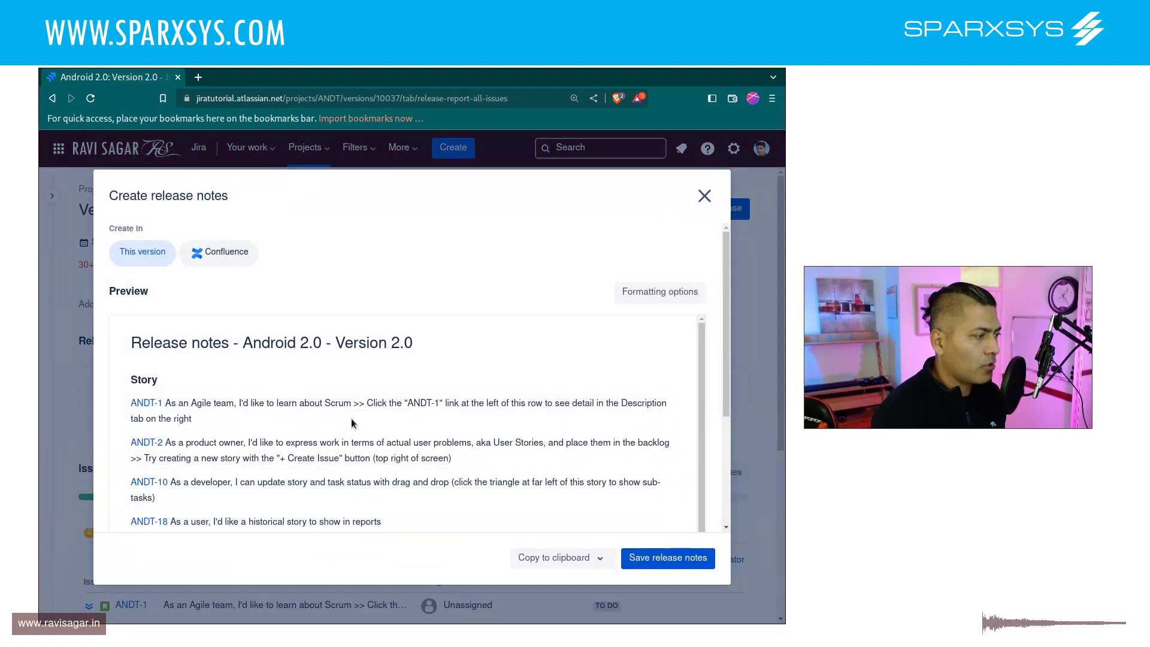
{"action": "scroll", "coordinate": [352, 424], "scroll_direction": "down", "scroll_amount": 1}
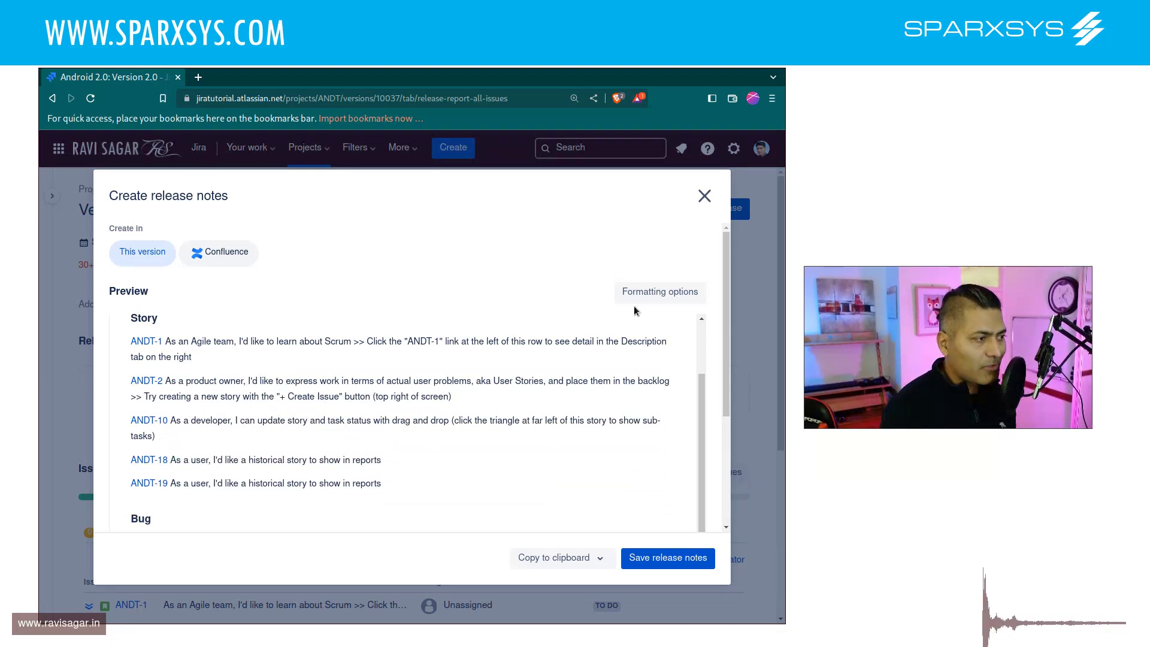
{"action": "left_click", "coordinate": [650, 296]}
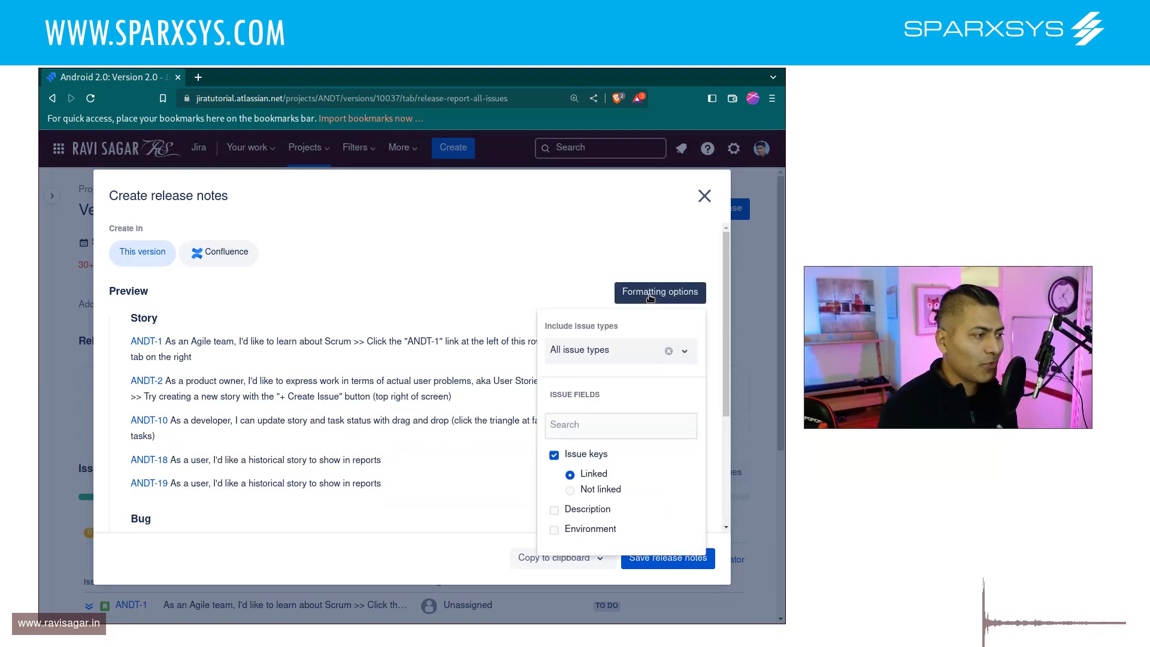
{"action": "left_click", "coordinate": [553, 513]}
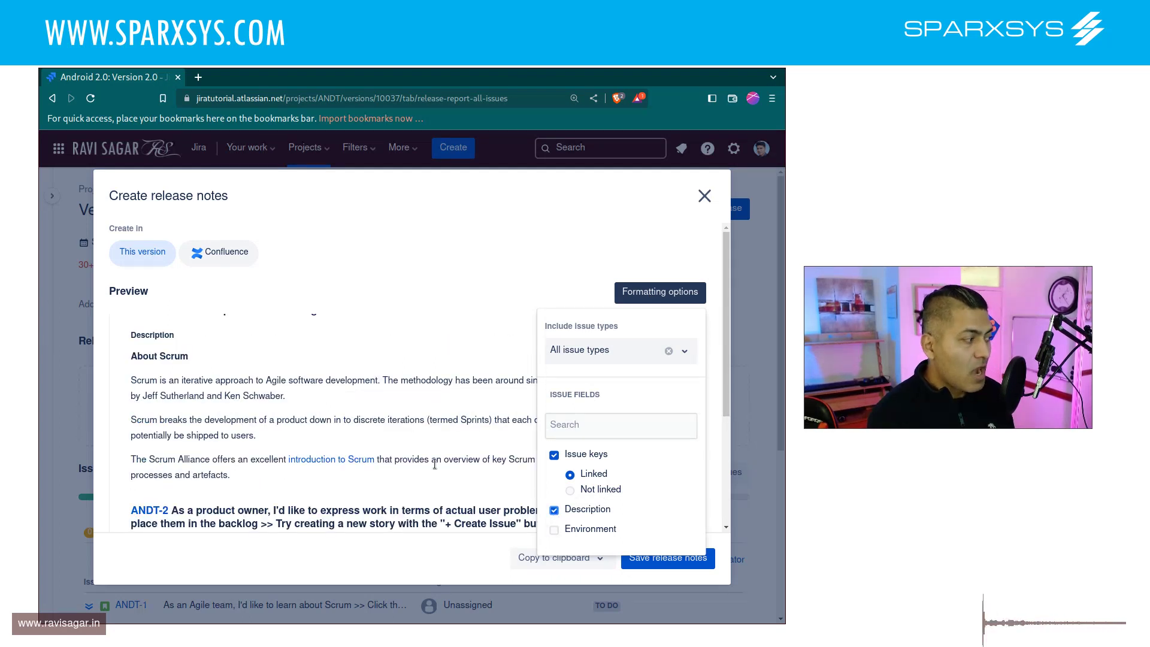
{"action": "scroll", "coordinate": [435, 464], "scroll_direction": "down", "scroll_amount": 5}
{"action": "scroll", "coordinate": [429, 466], "scroll_direction": "up", "scroll_amount": 7}
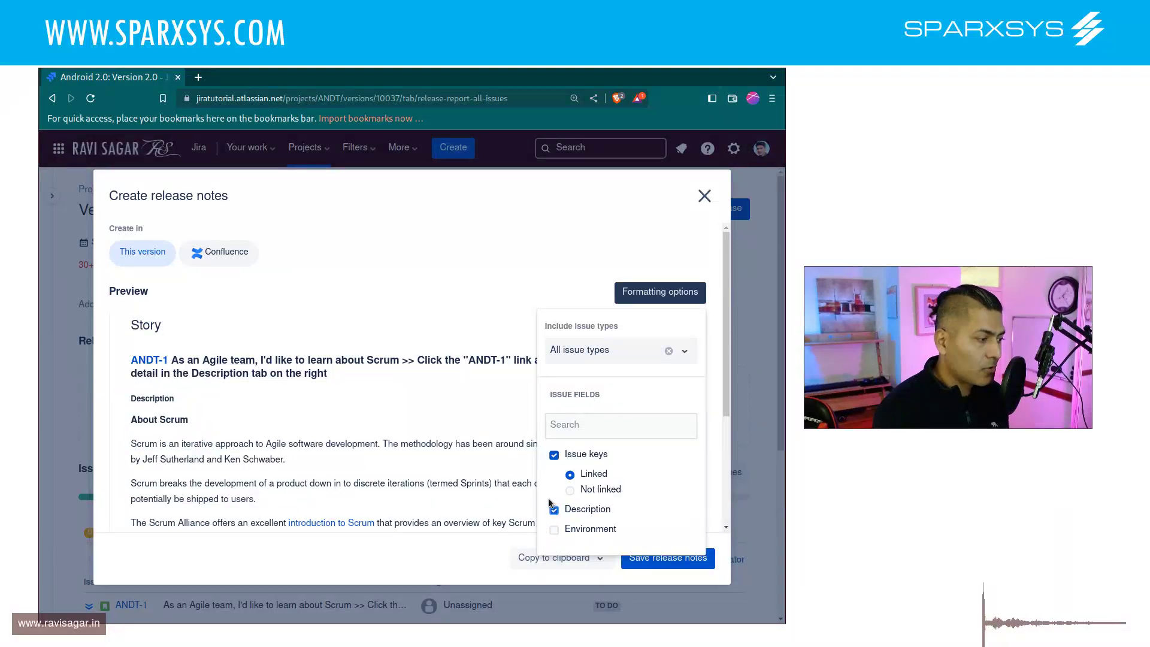
Preview with Environment included, then untick both Environment and Description
{"action": "left_click", "coordinate": [554, 530]}
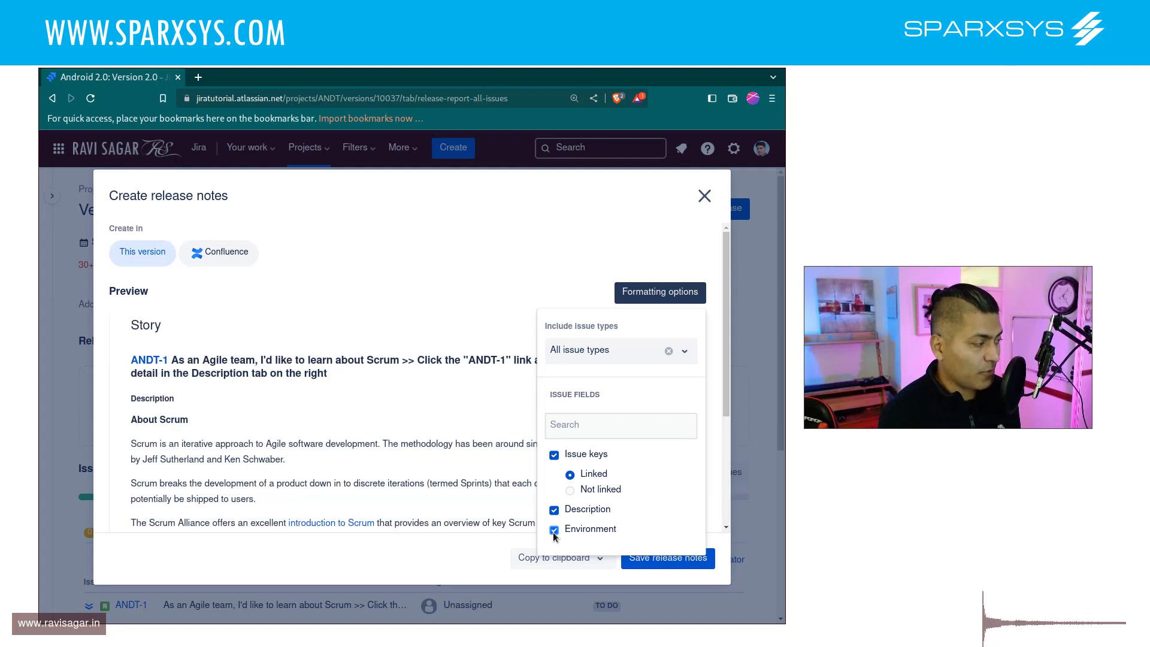
{"action": "scroll", "coordinate": [398, 441], "scroll_direction": "down", "scroll_amount": 3}
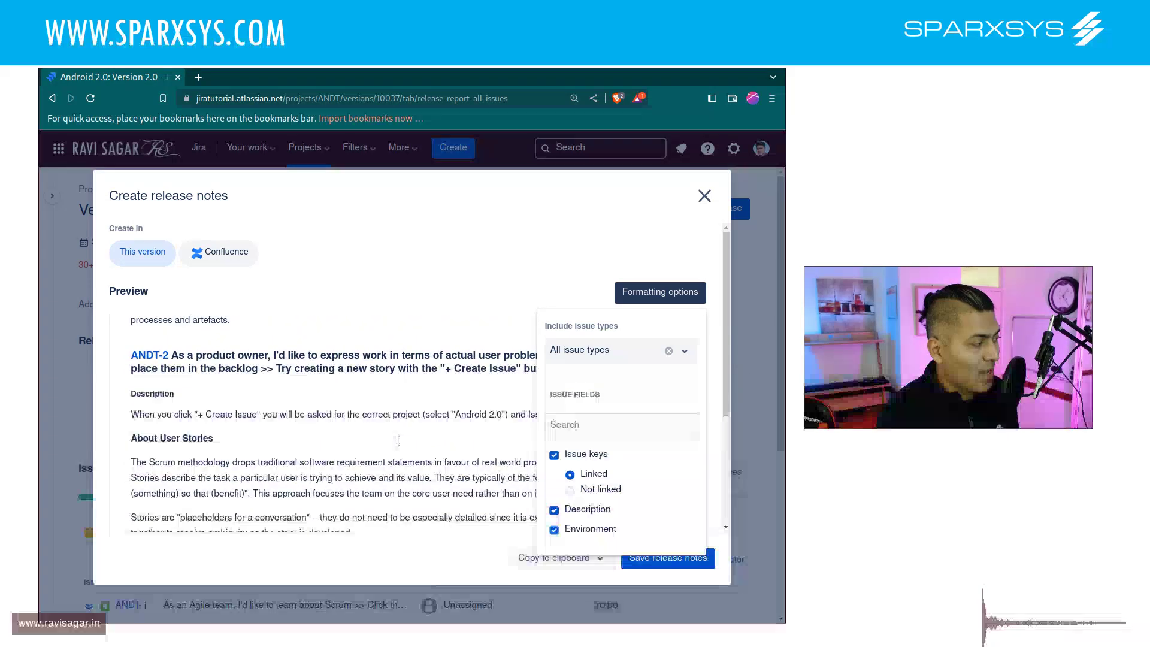
{"action": "scroll", "coordinate": [397, 440], "scroll_direction": "up", "scroll_amount": 1}
{"action": "left_click", "coordinate": [554, 530]}
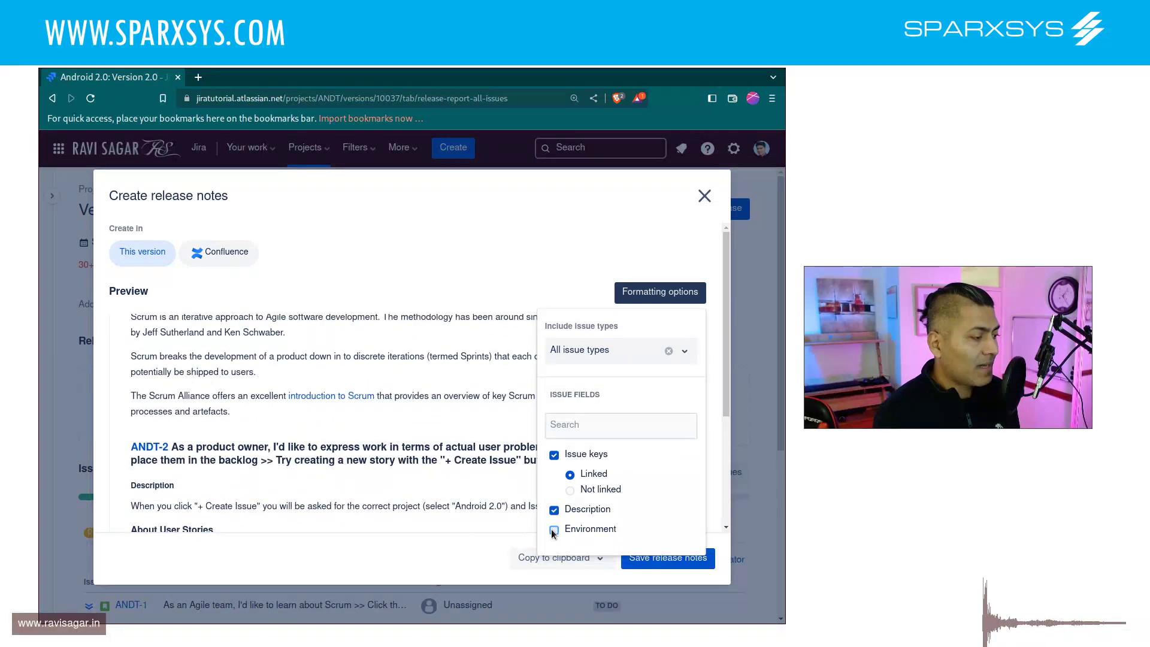
{"action": "left_click", "coordinate": [554, 510]}
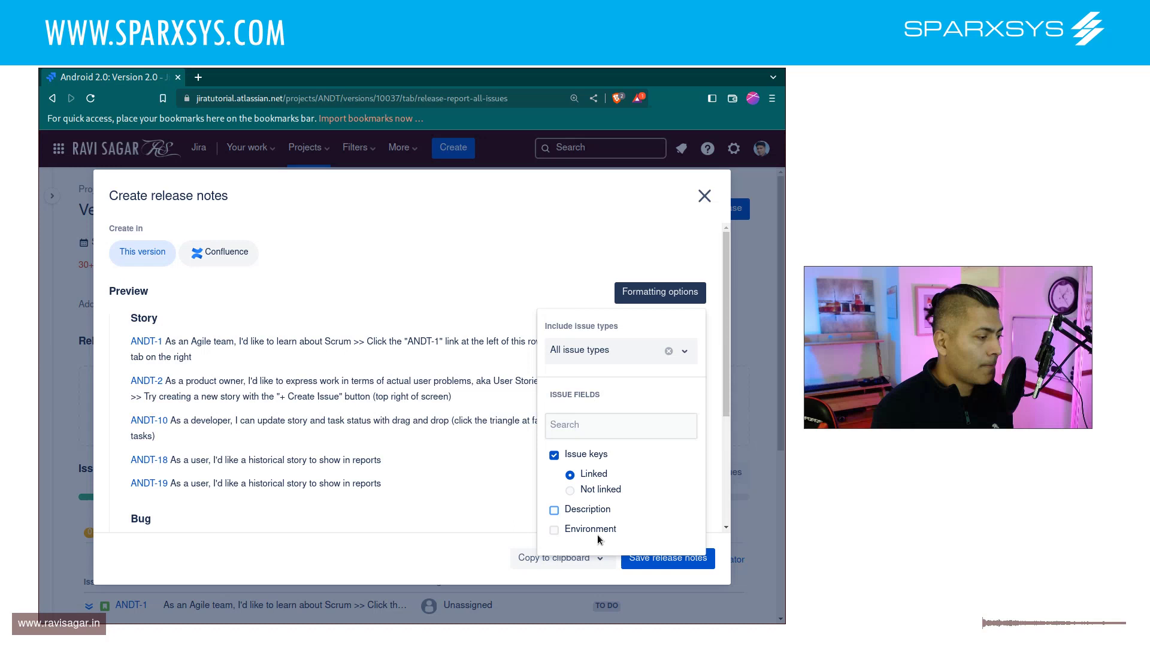
Try an Epic-only issue type filter, revert to All issue types, and close formatting options
{"action": "left_click", "coordinate": [637, 351]}
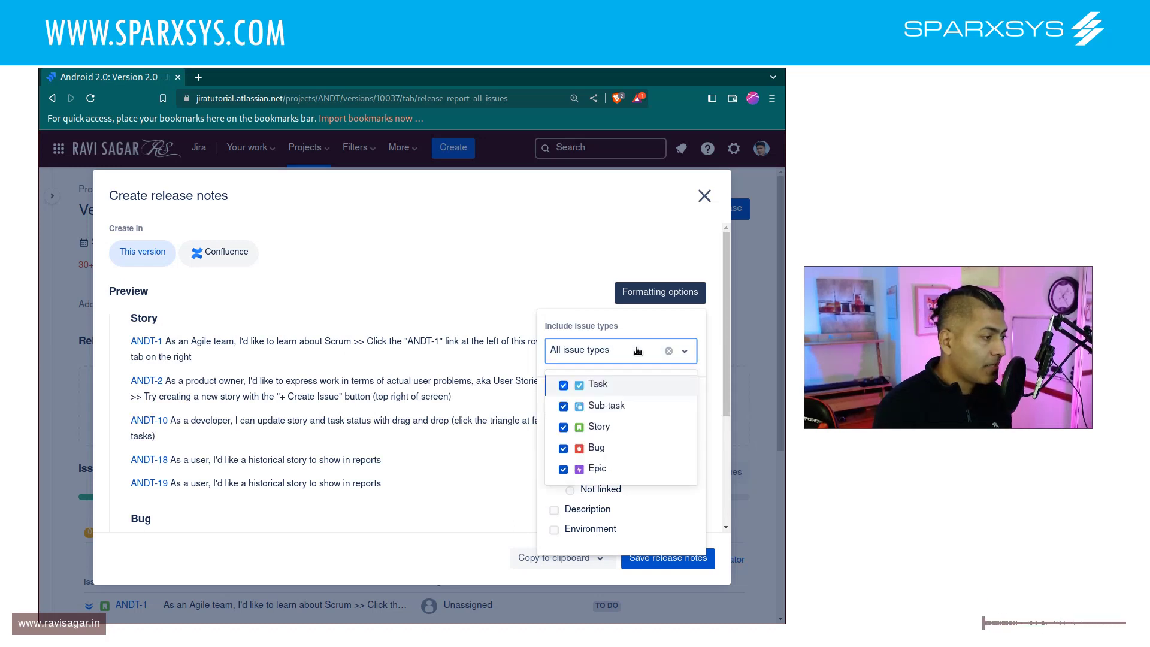
{"action": "left_click", "coordinate": [564, 386]}
{"action": "left_click", "coordinate": [563, 407]}
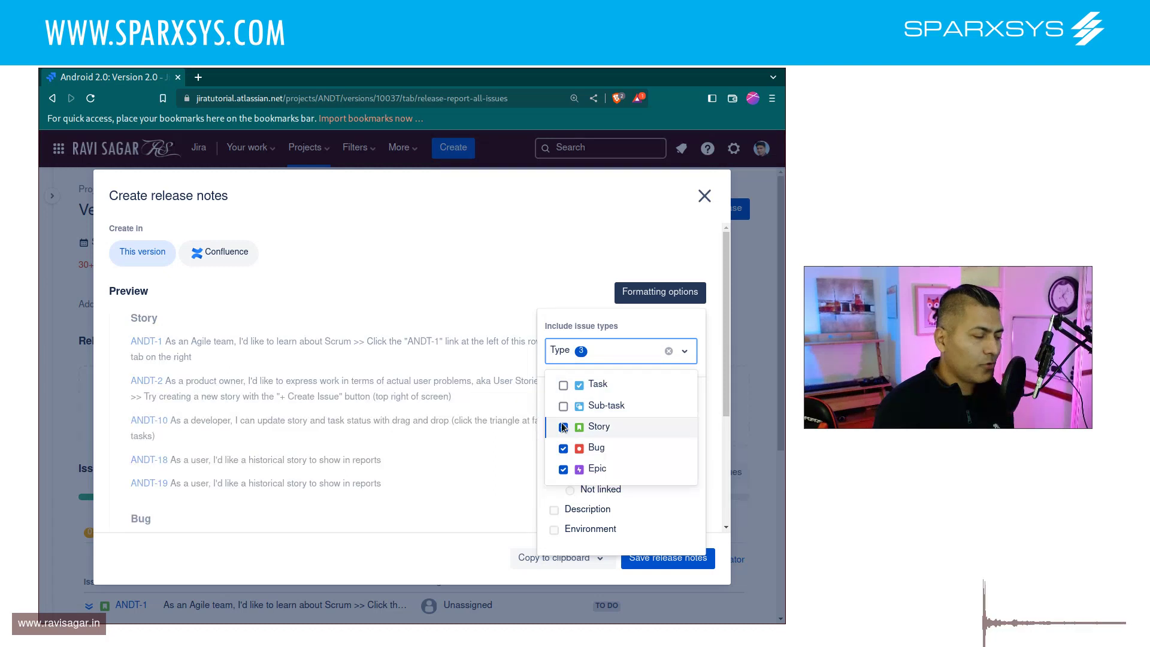
{"action": "left_click", "coordinate": [563, 427]}
{"action": "left_click", "coordinate": [563, 448]}
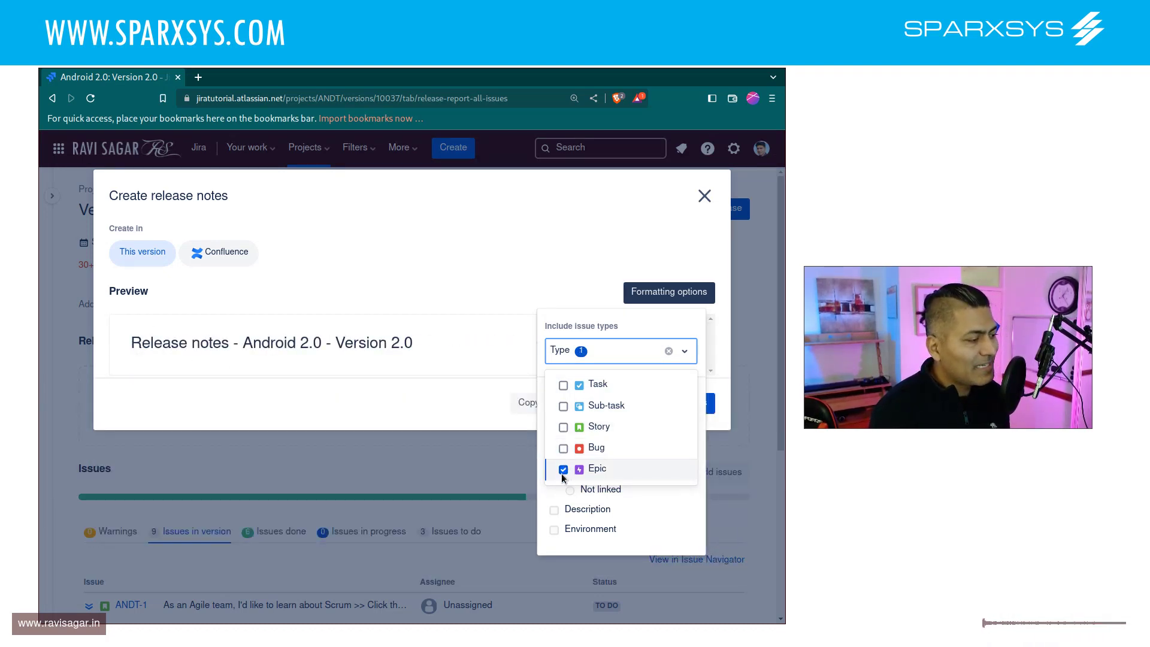
{"action": "left_click", "coordinate": [563, 474]}
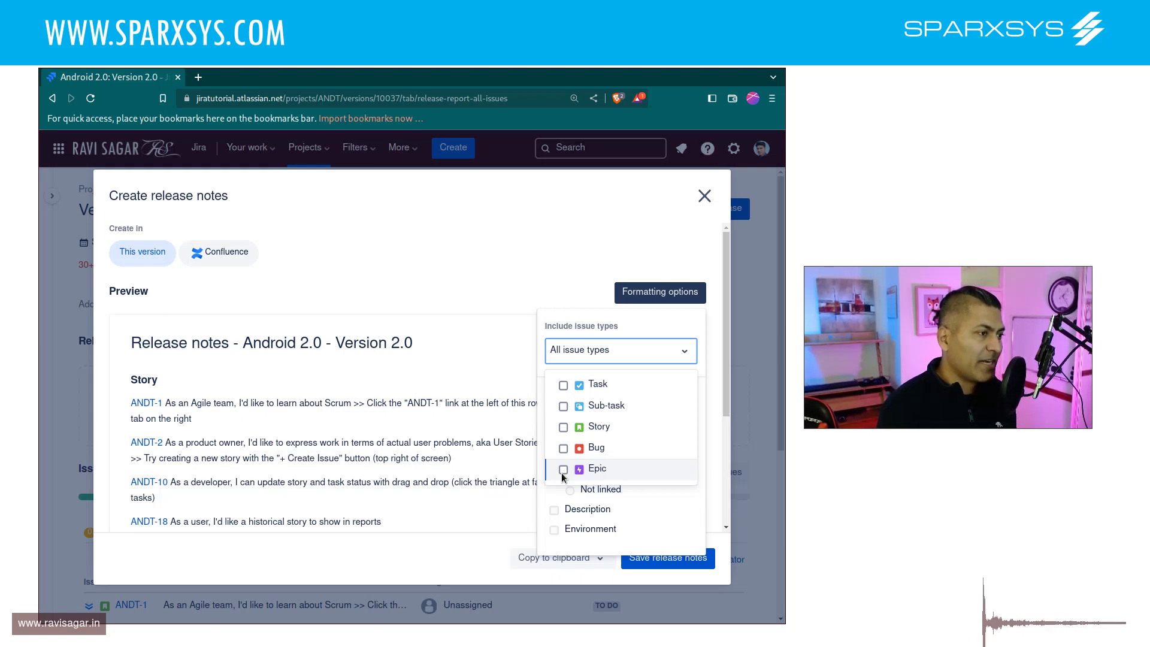
{"action": "left_click", "coordinate": [563, 473]}
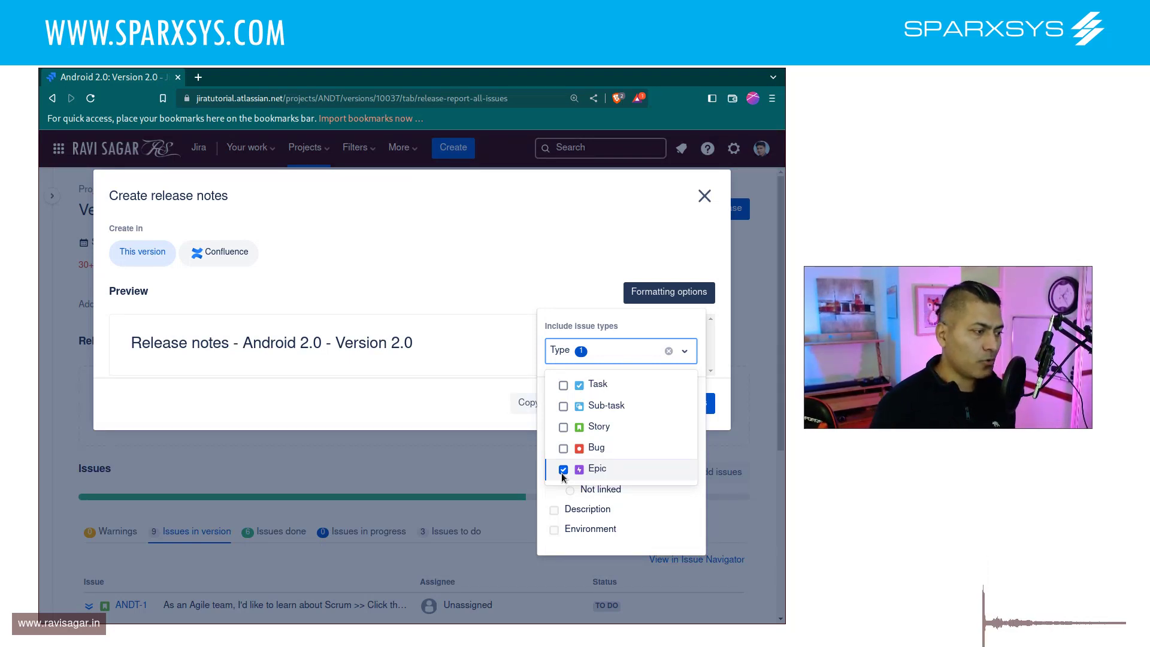
{"action": "left_click", "coordinate": [563, 472]}
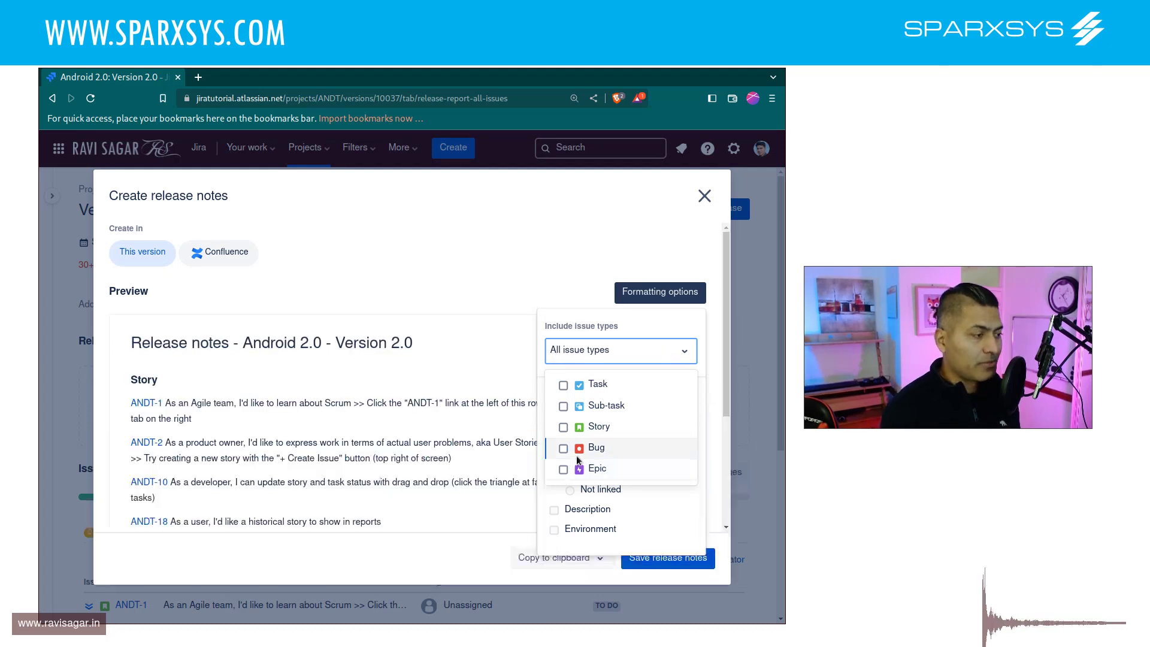
{"action": "left_click", "coordinate": [640, 329]}
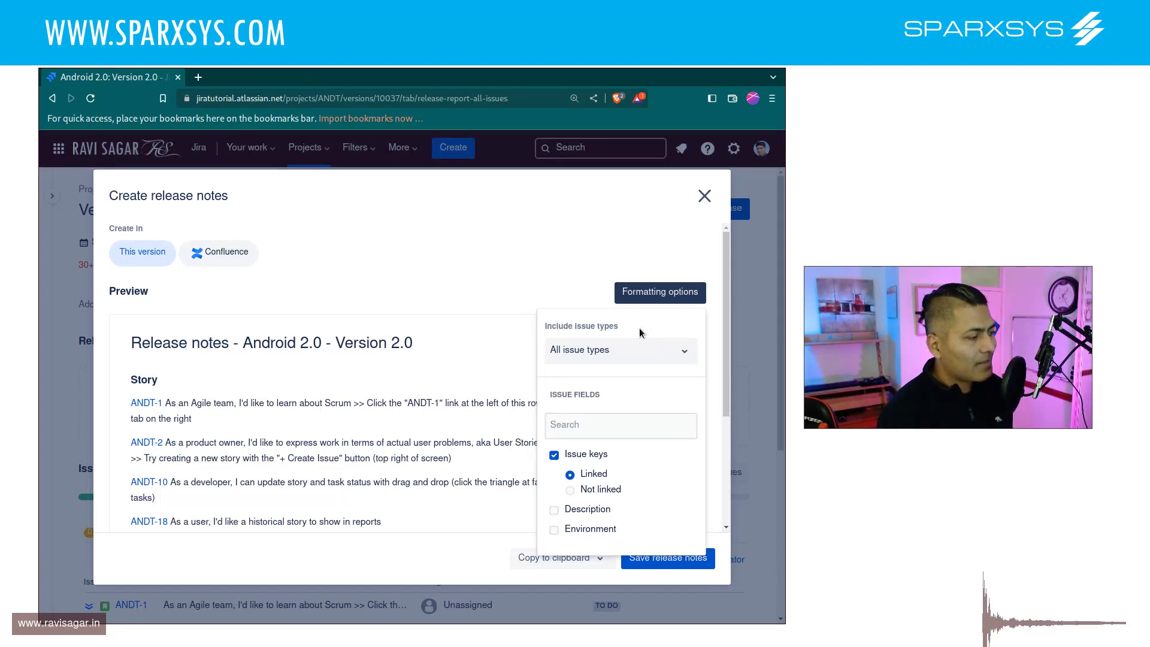
{"action": "left_click", "coordinate": [396, 439]}
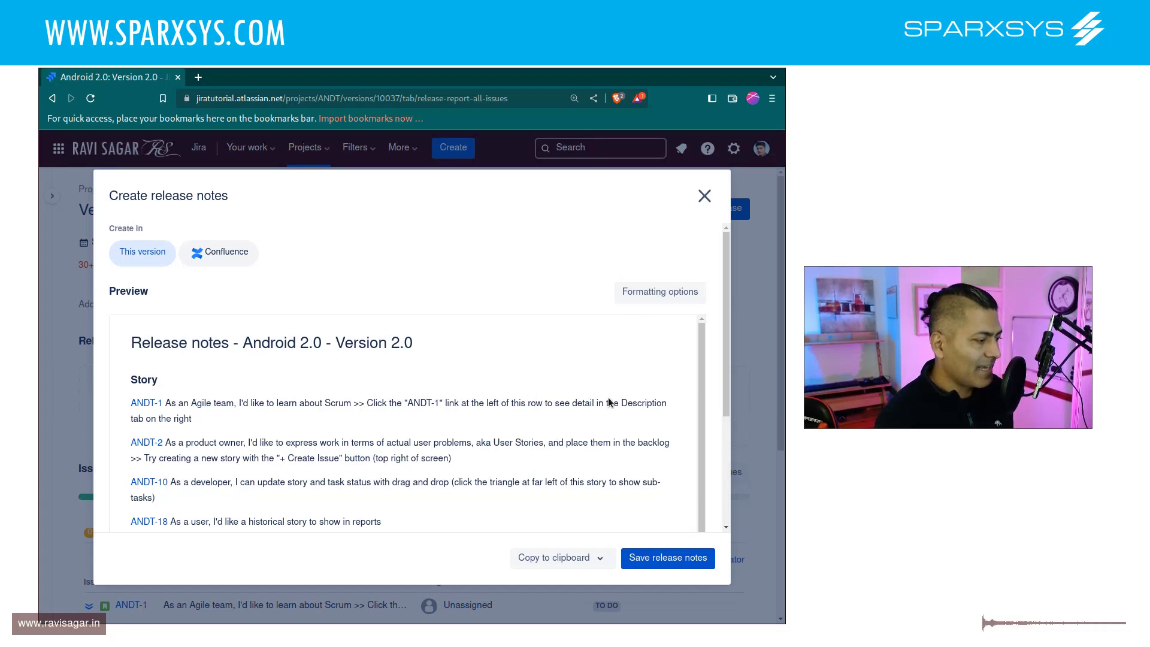
Copy the Version 2.0 release notes to the clipboard as Markdown
{"action": "scroll", "coordinate": [610, 402], "scroll_direction": "down", "scroll_amount": 1}
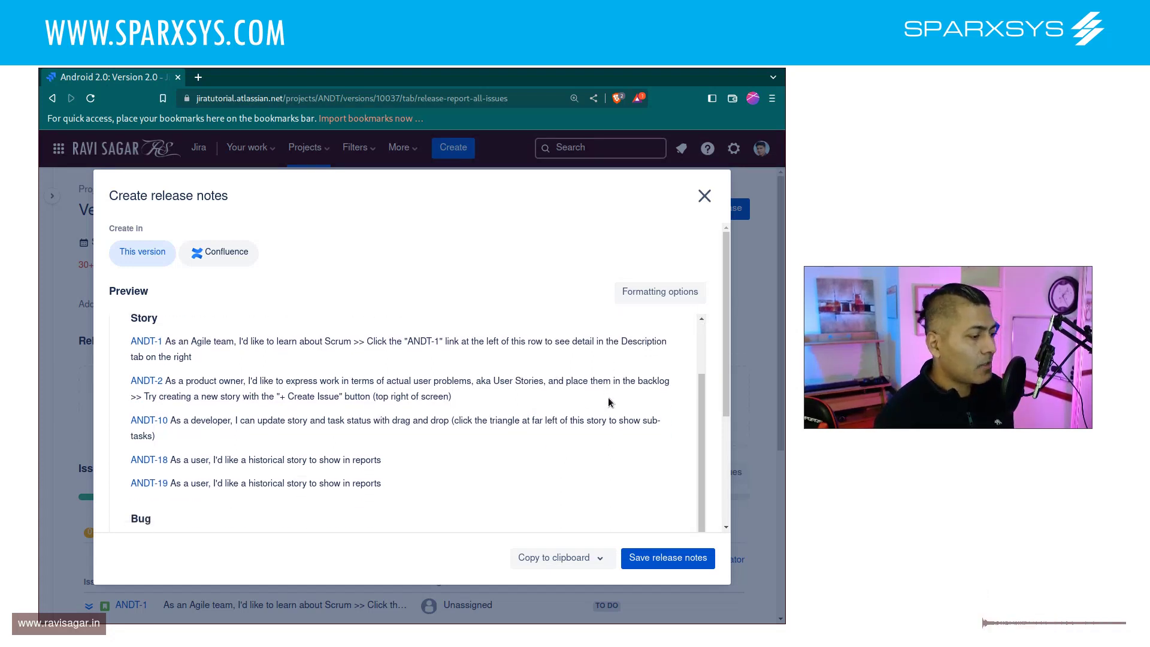
{"action": "left_click", "coordinate": [558, 564]}
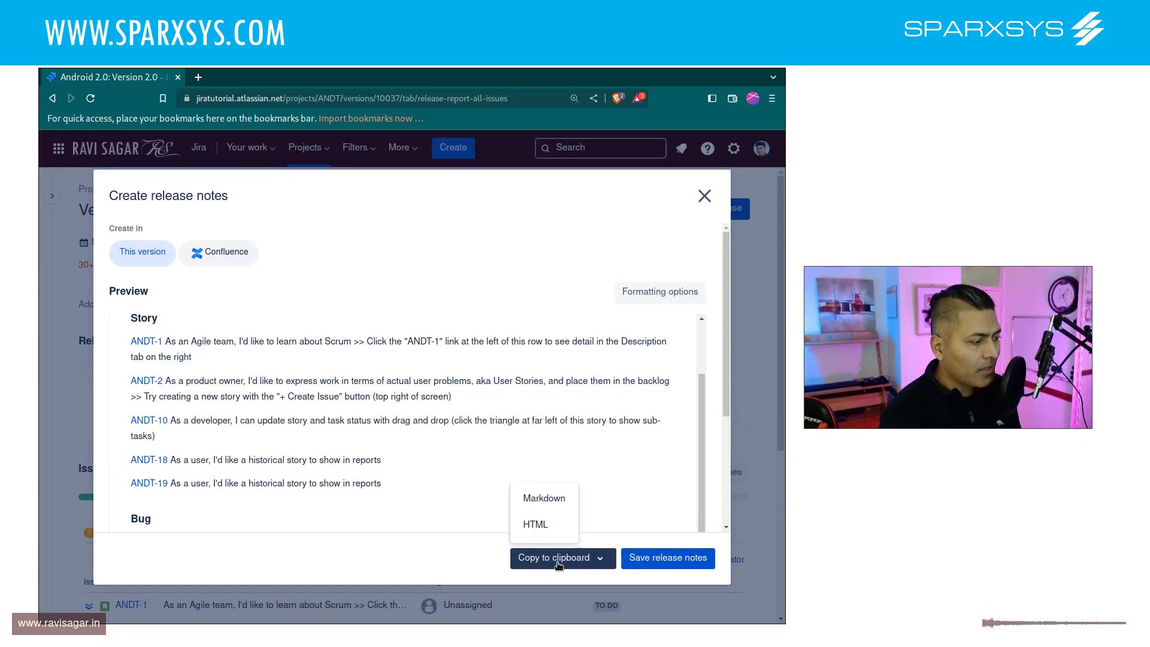
{"action": "left_click", "coordinate": [553, 505]}
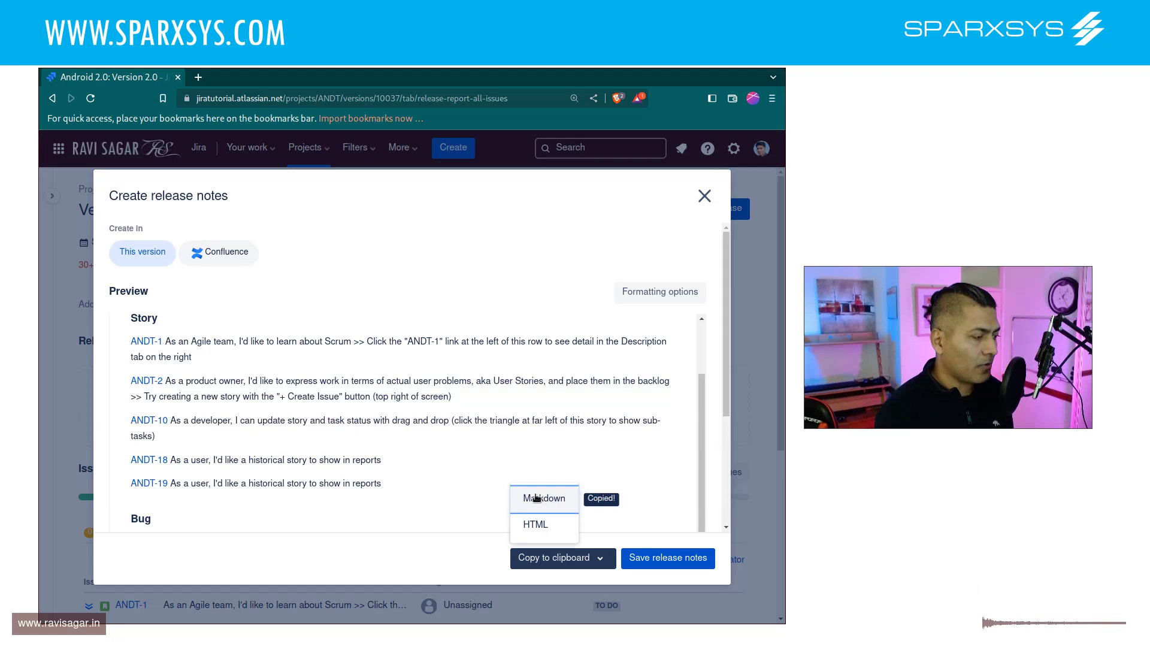
{"action": "left_click", "coordinate": [479, 548]}
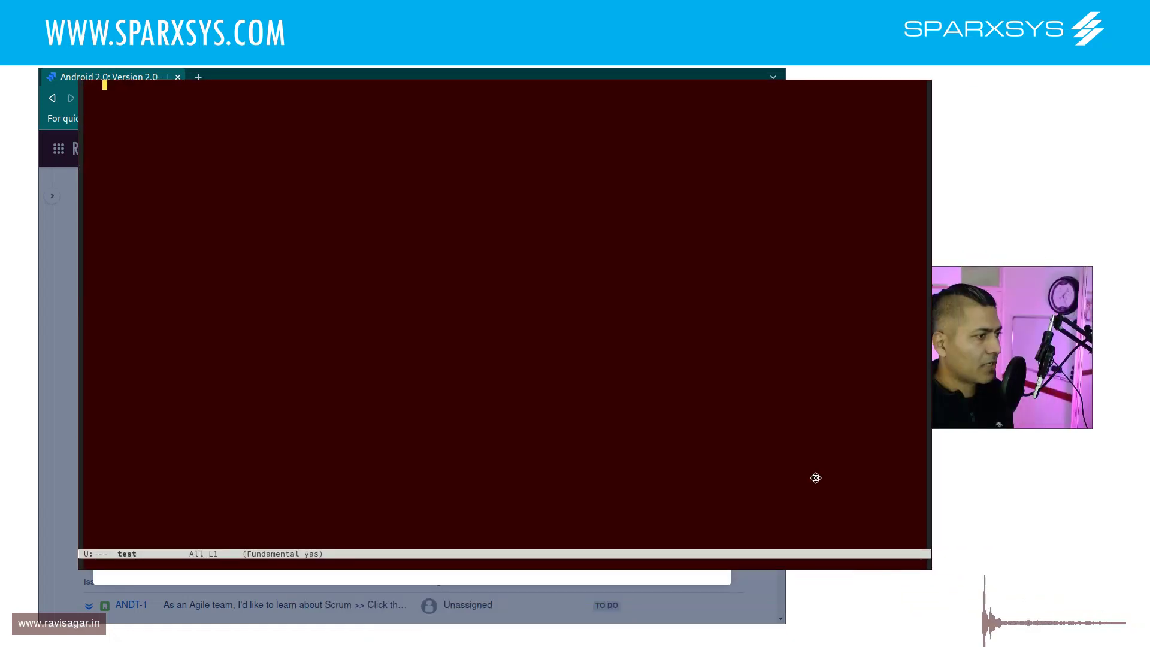
Shrink and shift the Emacs window left, paste the Markdown notes with C-y, and enlarge the text
{"action": "left_click_drag", "start_coordinate": [930, 565], "coordinate": [832, 561]}
{"action": "left_click_drag", "start_coordinate": [524, 436], "coordinate": [497, 427]}
{"action": "key", "text": "ctrl+y"}
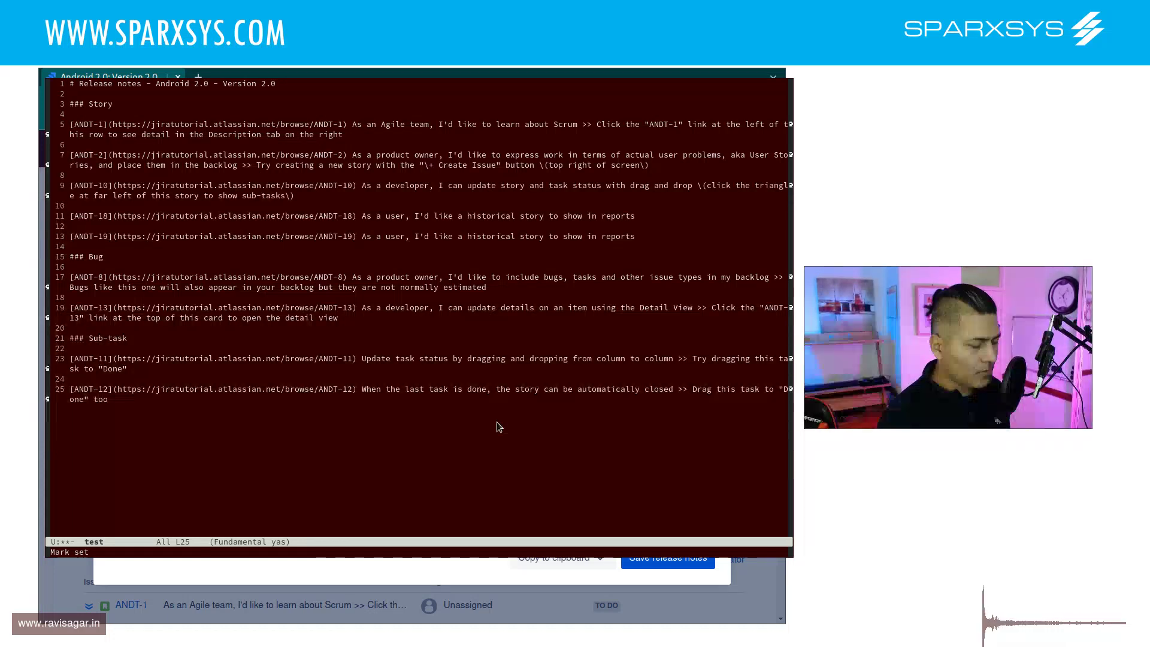
{"action": "key", "text": "ctrl+x"}
{"action": "key", "text": "ctrl+equal"}
{"action": "key", "text": "equal"}
Run markdown-mode via M-x on the test buffer
{"action": "scroll", "coordinate": [497, 422], "scroll_direction": "up", "scroll_amount": 5}
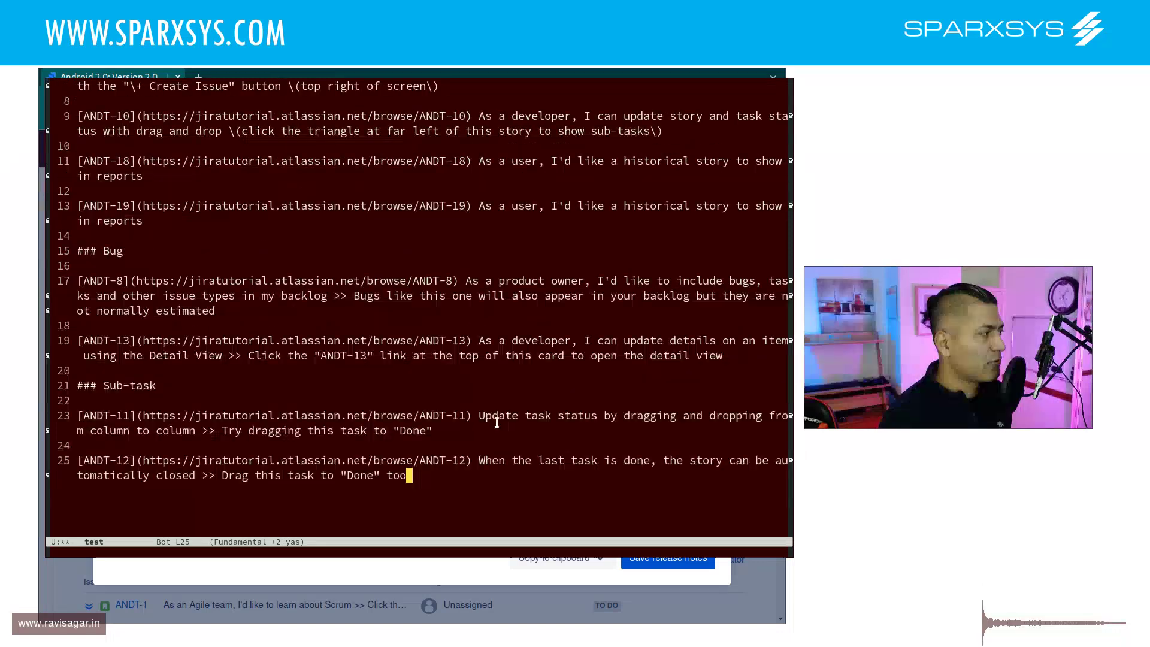
{"action": "key", "text": "alt+x"}
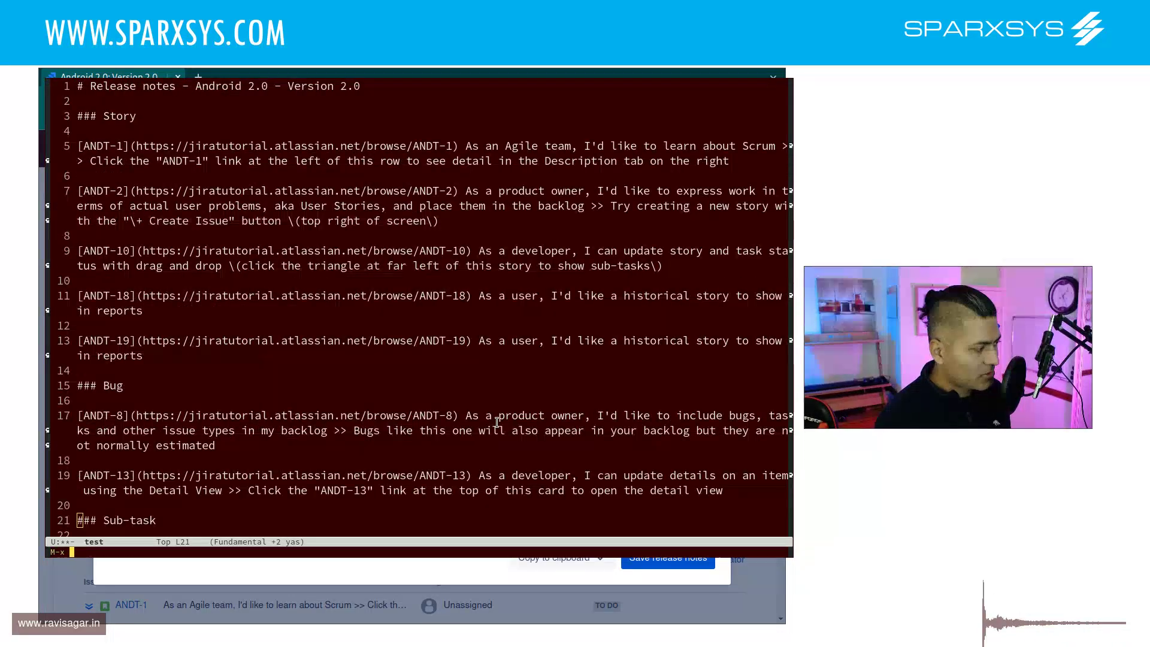
{"action": "type", "text": "markd"}
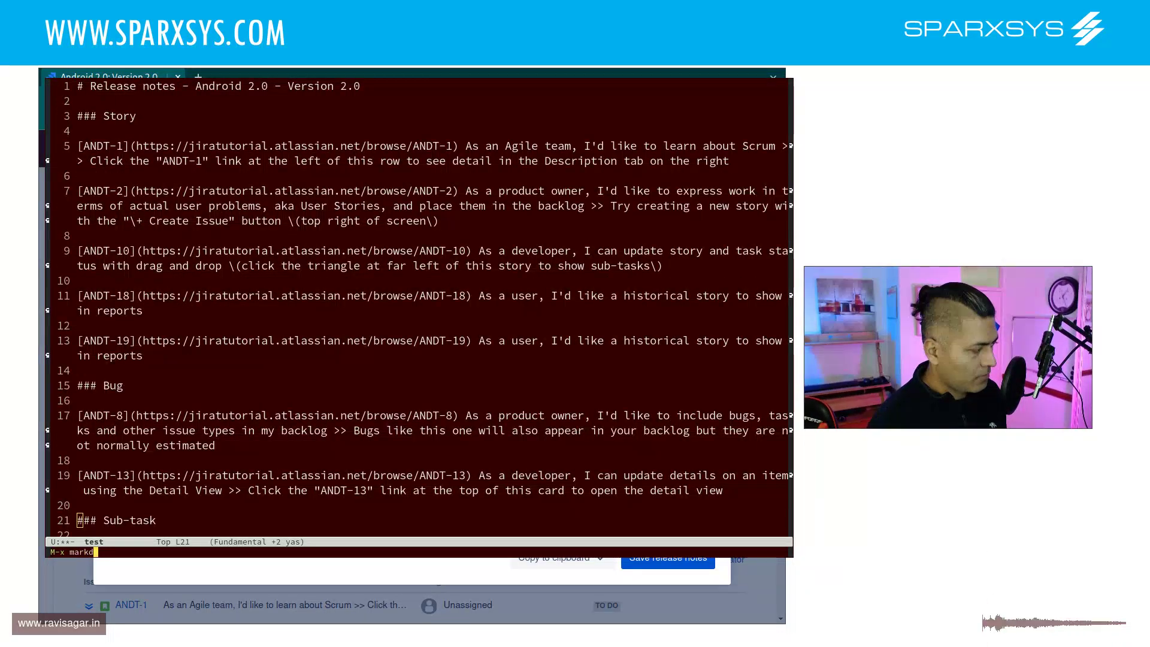
{"action": "type", "text": "own-mo"}
{"action": "key", "text": "Tab"}
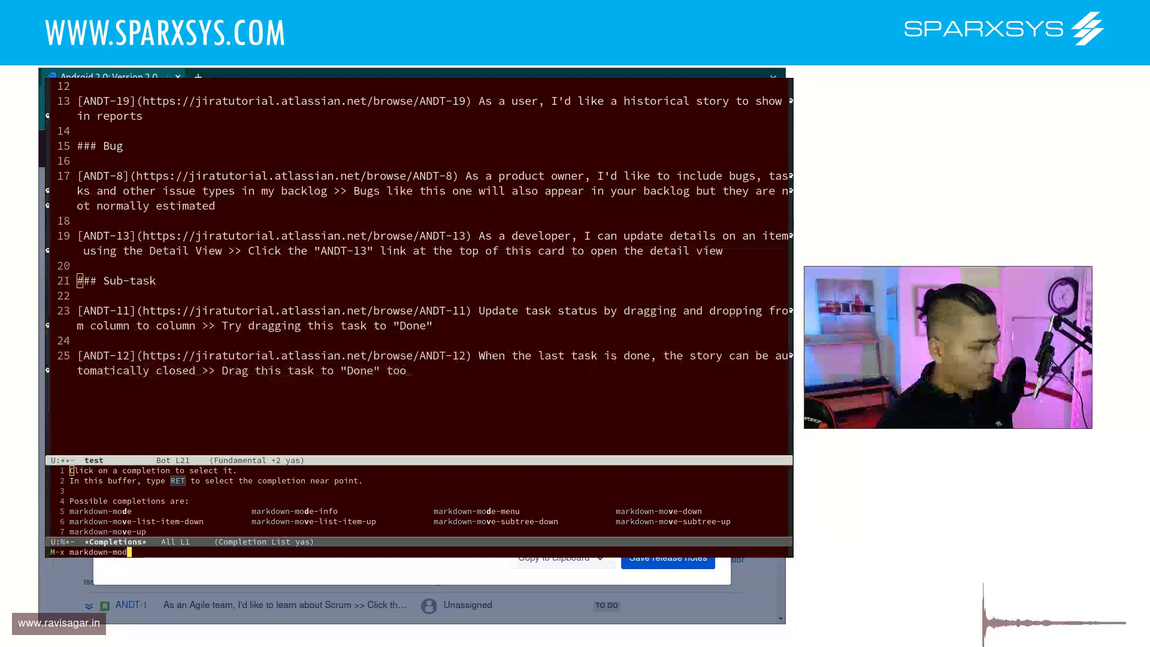
{"action": "type", "text": "de"}
{"action": "key", "text": "Return"}
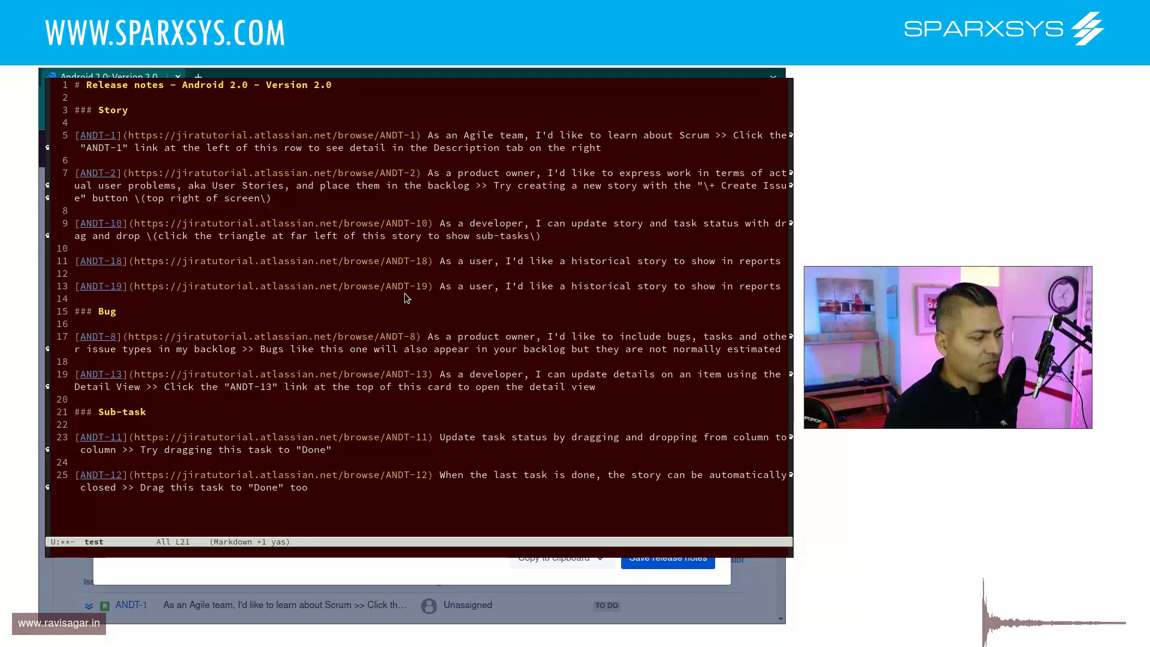
Copy the release notes as HTML and replace the Markdown in the Emacs buffer with it
{"action": "left_click", "coordinate": [412, 573]}
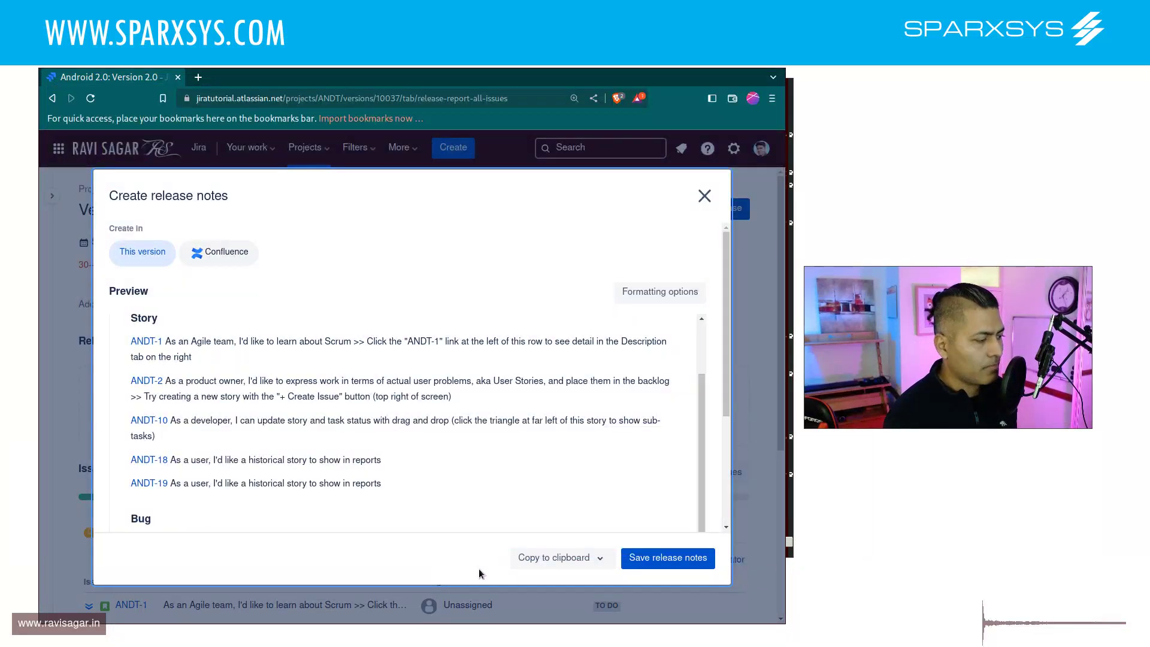
{"action": "left_click", "coordinate": [544, 559]}
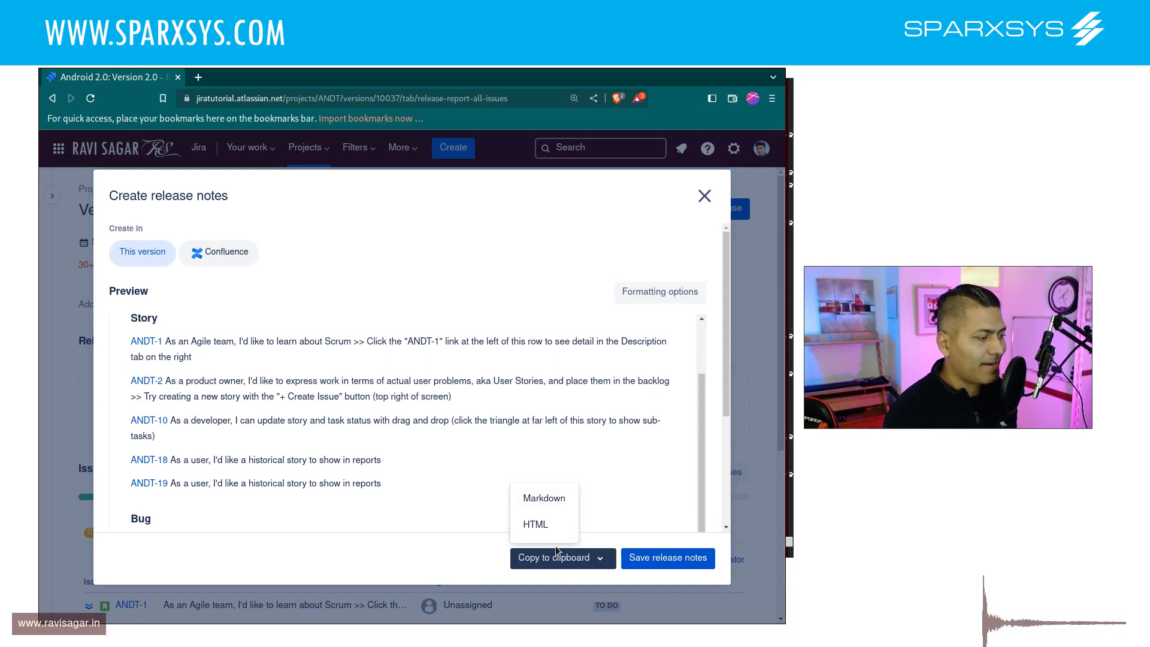
{"action": "left_click", "coordinate": [542, 525]}
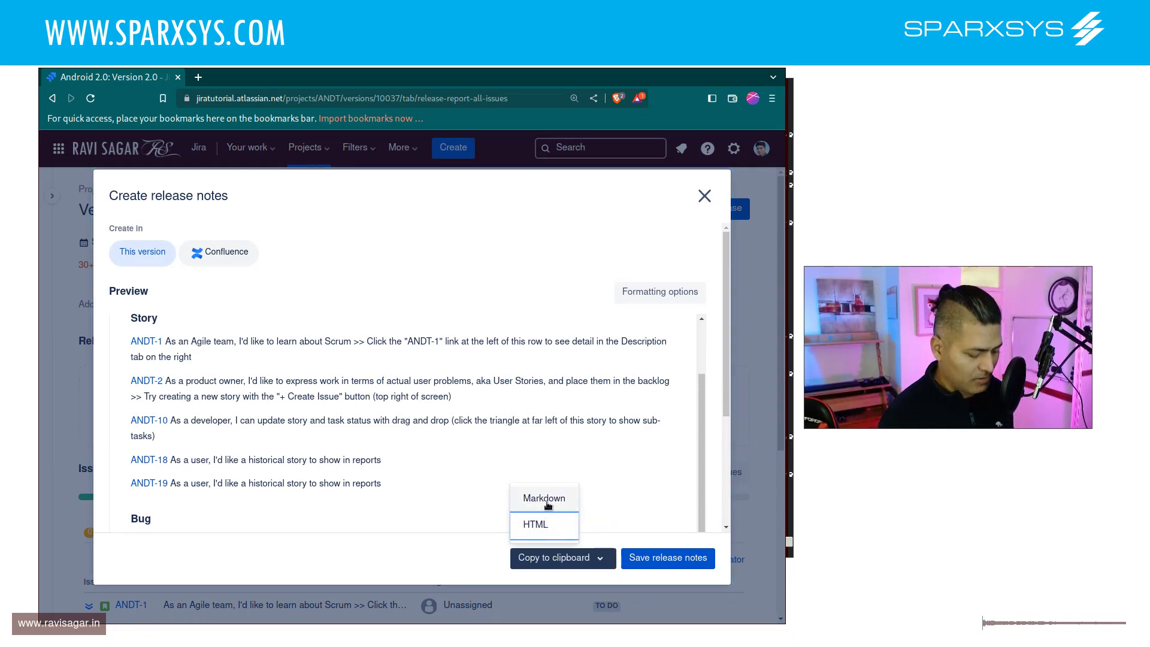
{"action": "key", "text": "alt+Tab"}
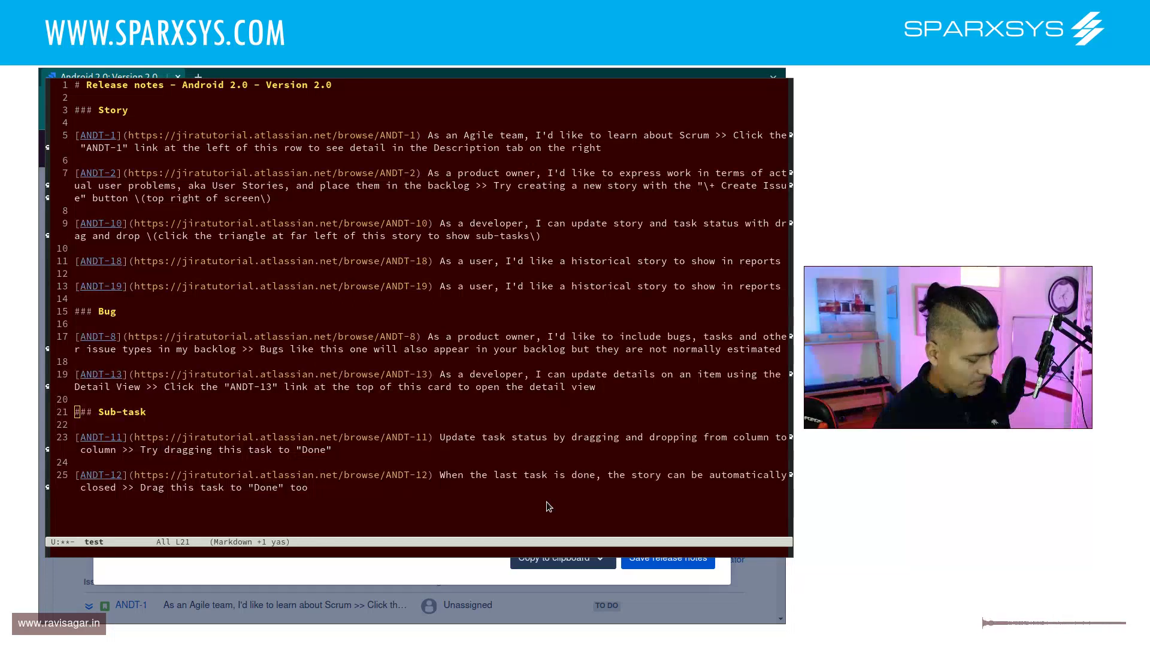
{"action": "left_click", "coordinate": [546, 502]}
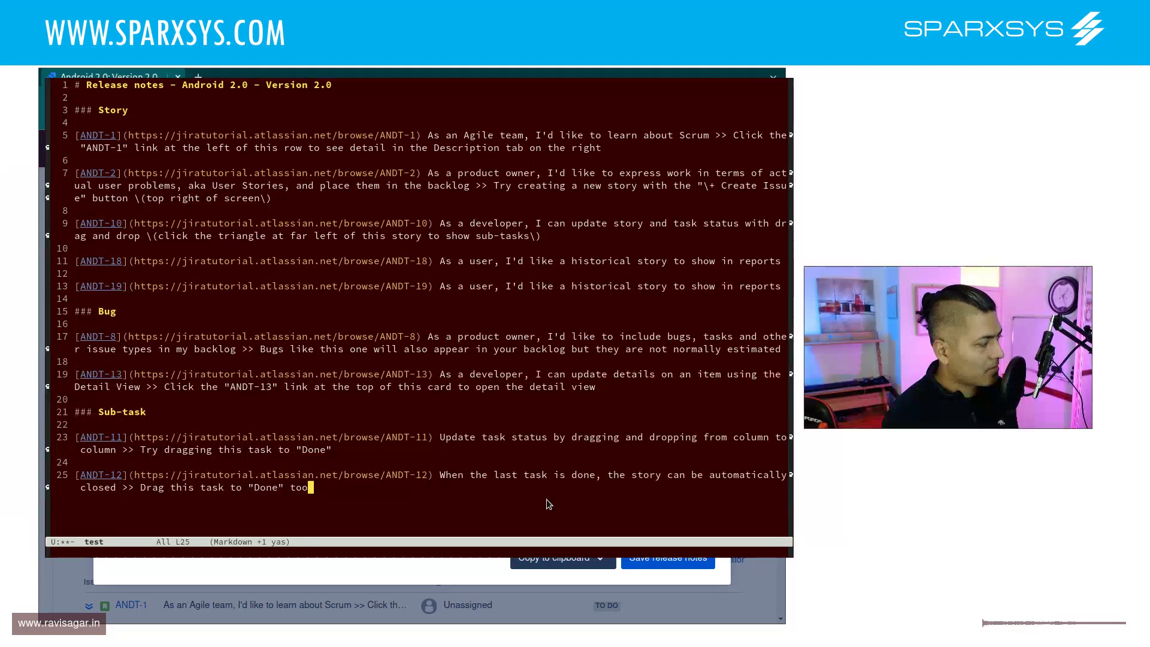
{"action": "key", "text": "alt+greater"}
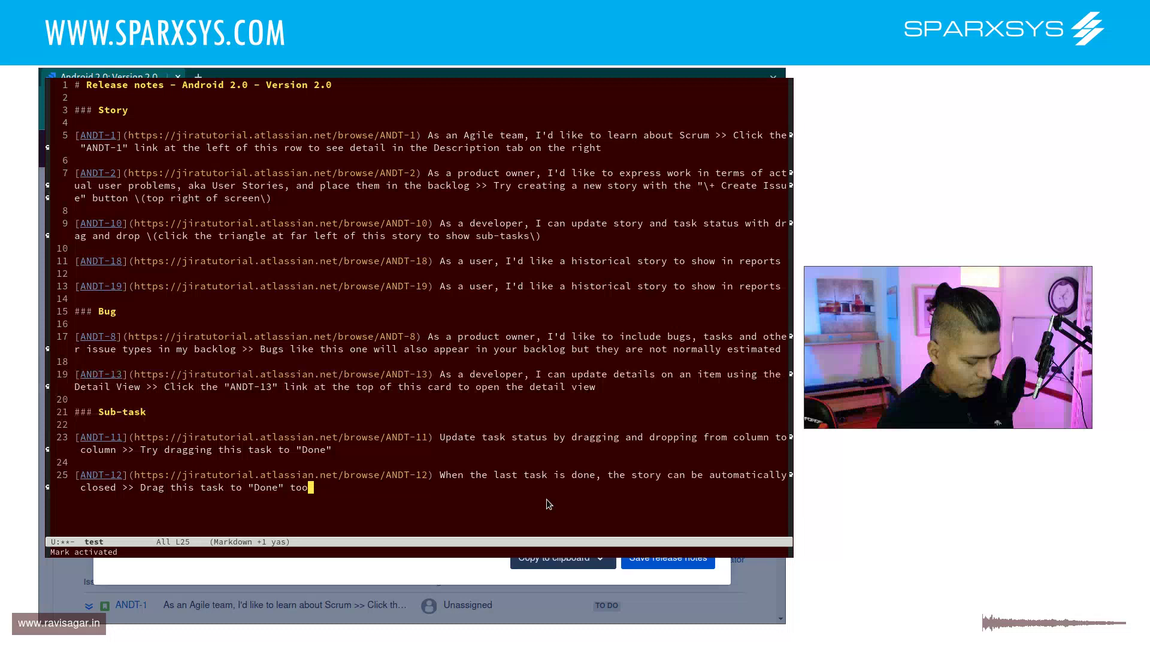
{"action": "key", "text": "ctrl+x"}
{"action": "key", "text": "h"}
{"action": "key", "text": "ctrl+w"}
{"action": "key", "text": "ctrl+y"}
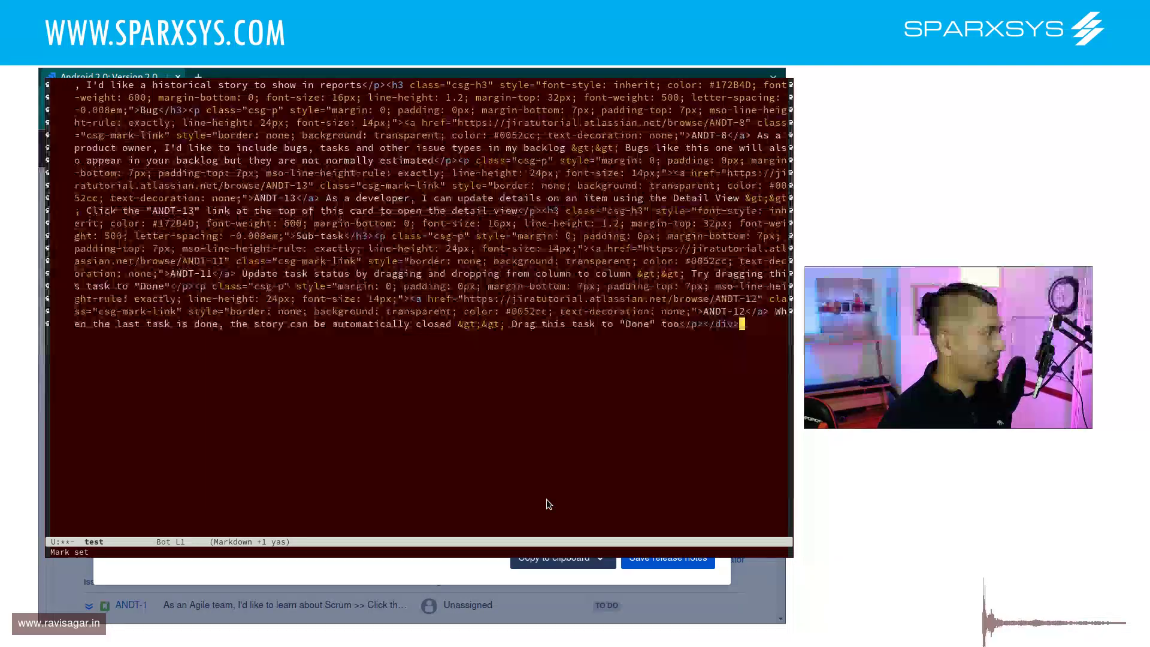
{"action": "scroll", "coordinate": [547, 499], "scroll_direction": "up", "scroll_amount": 5}
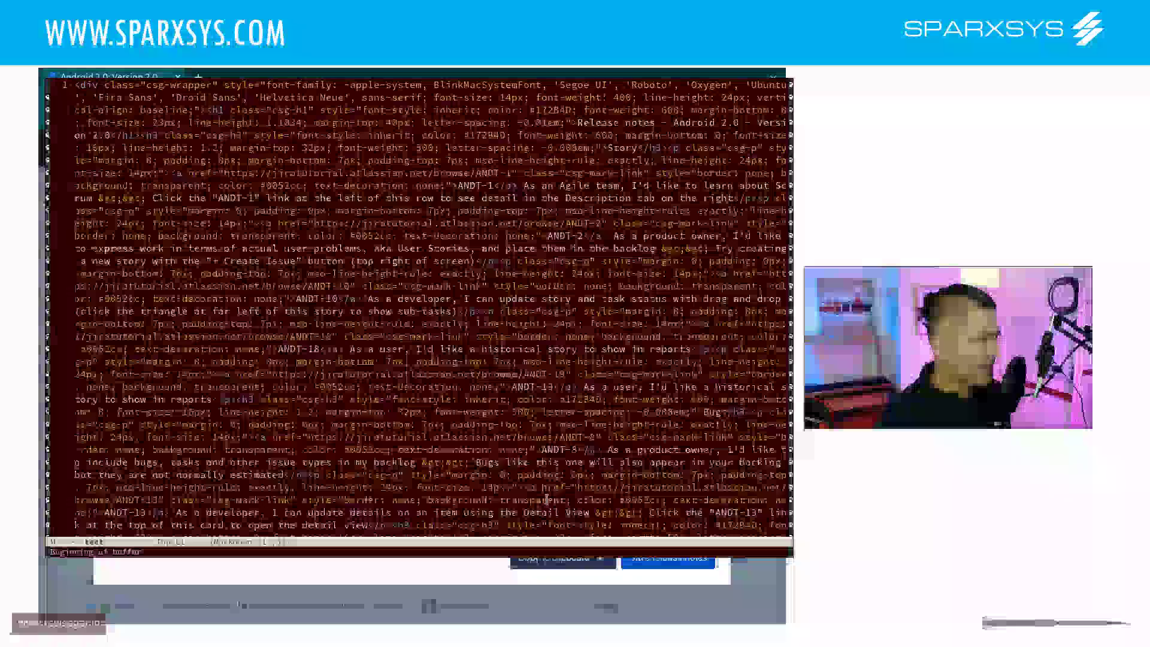
Switch the buffer to html-mode via M-x, then return to the browser
{"action": "key", "text": "alt+x"}
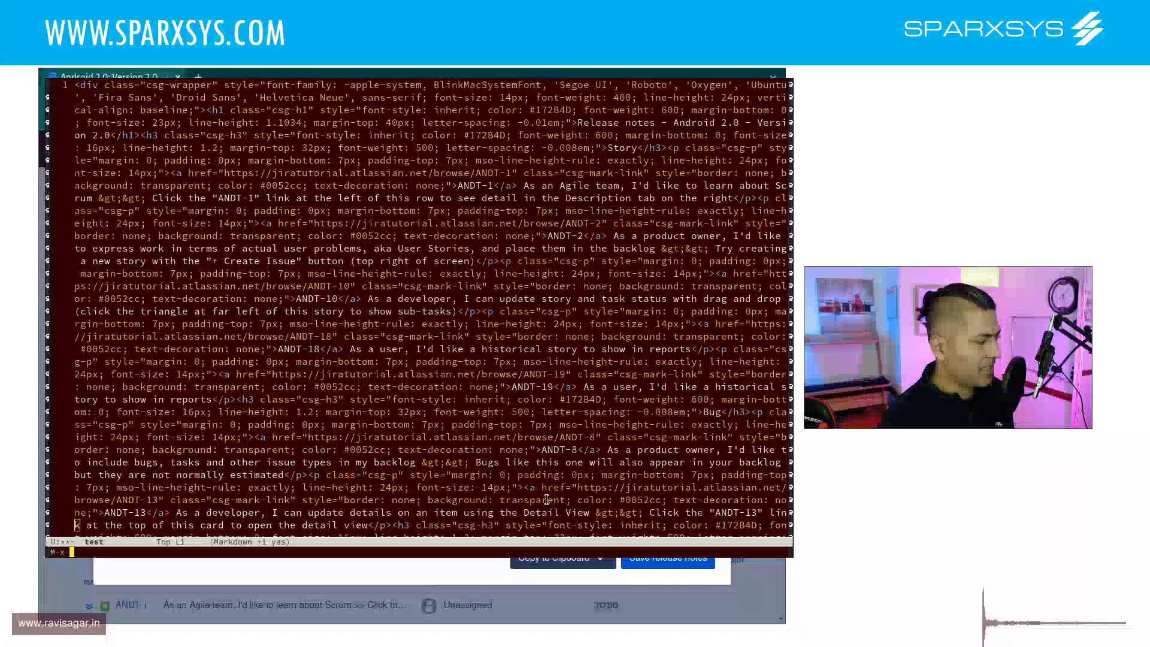
{"action": "type", "text": "html"}
{"action": "key", "text": "Tab"}
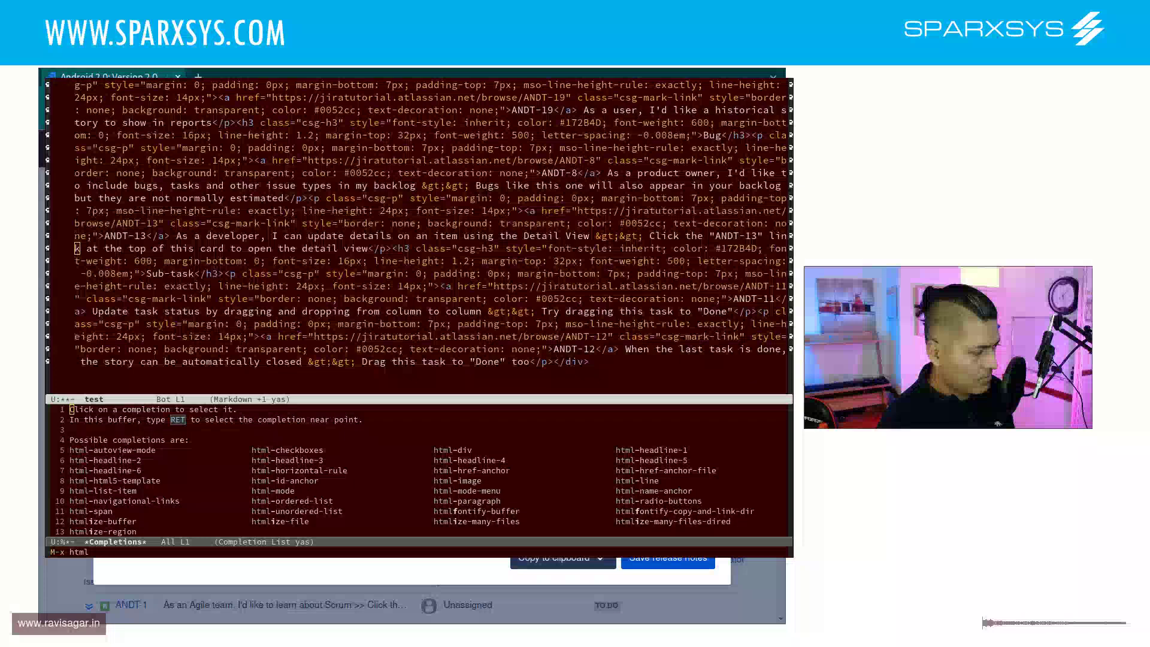
{"action": "type", "text": "-mode"}
{"action": "key", "text": "Return"}
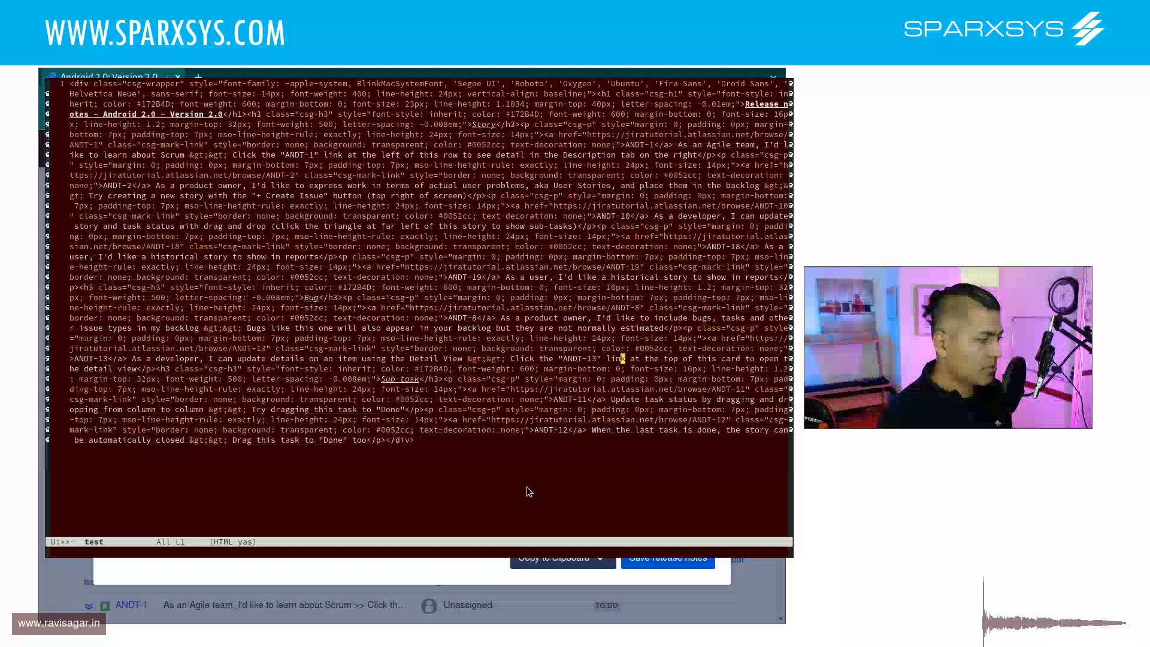
{"action": "key", "text": "alt+Tab"}
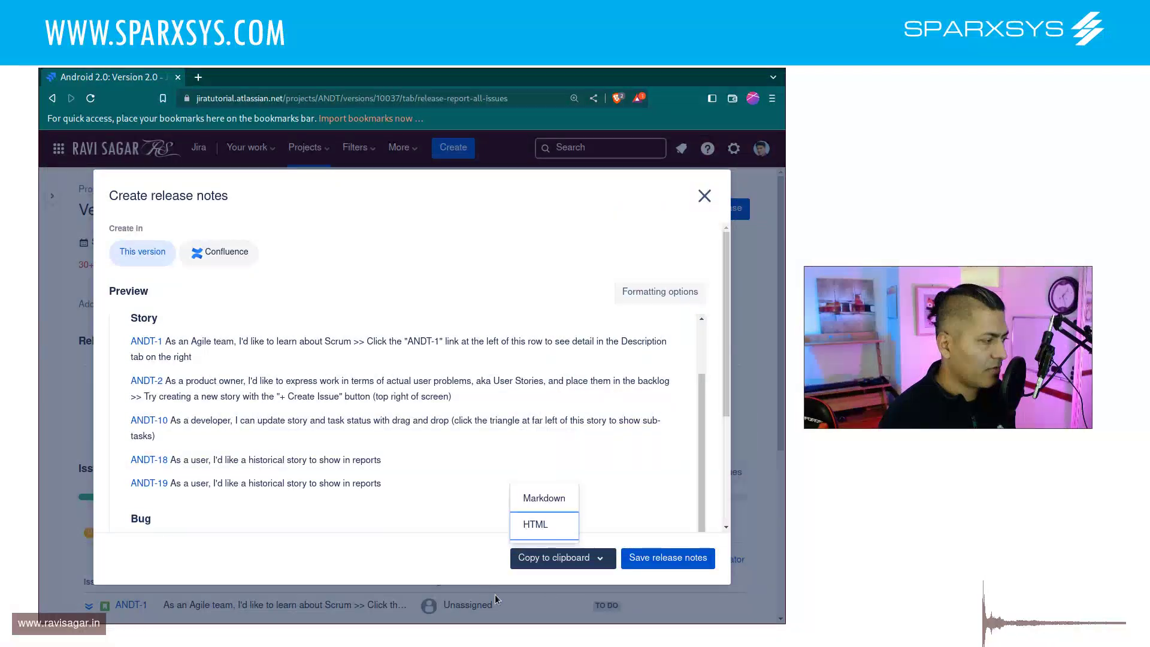
Save the release notes to Version 2.0, then create them in Confluence's My Application Support space
{"action": "left_click", "coordinate": [403, 558]}
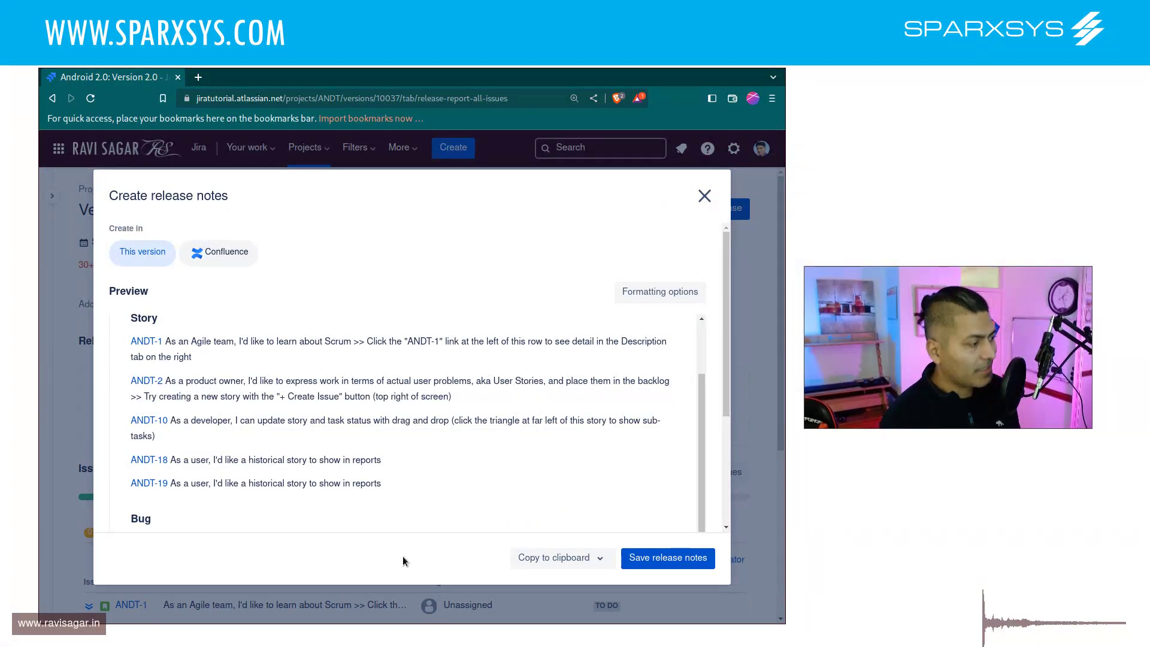
{"action": "left_click", "coordinate": [667, 558]}
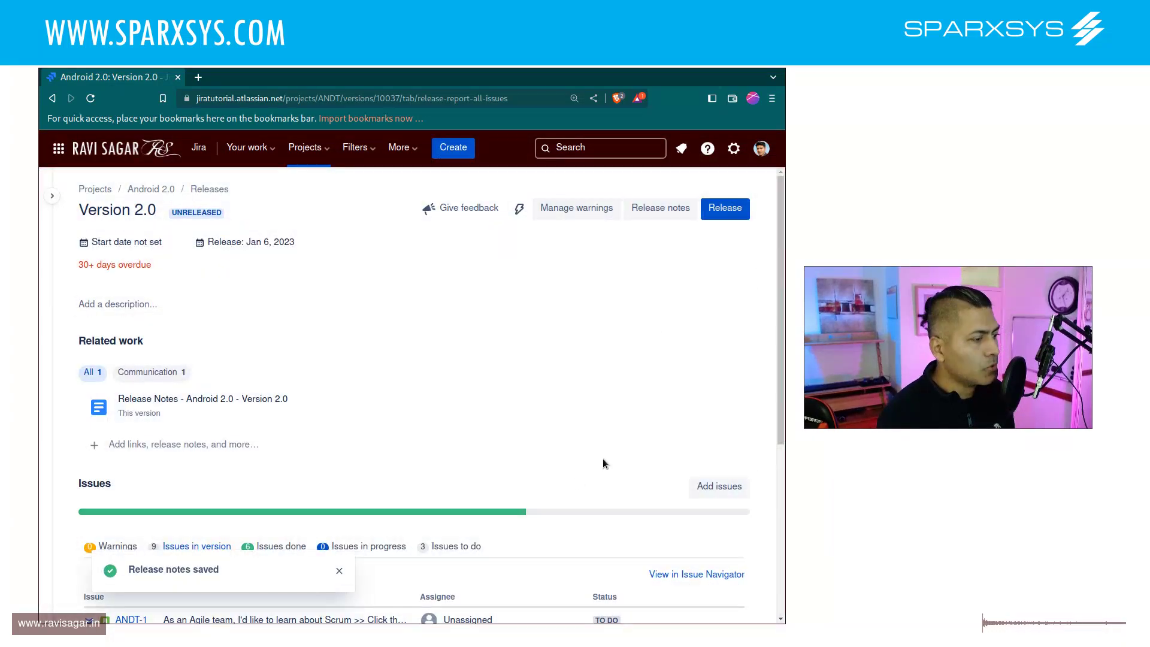
{"action": "left_click", "coordinate": [675, 214]}
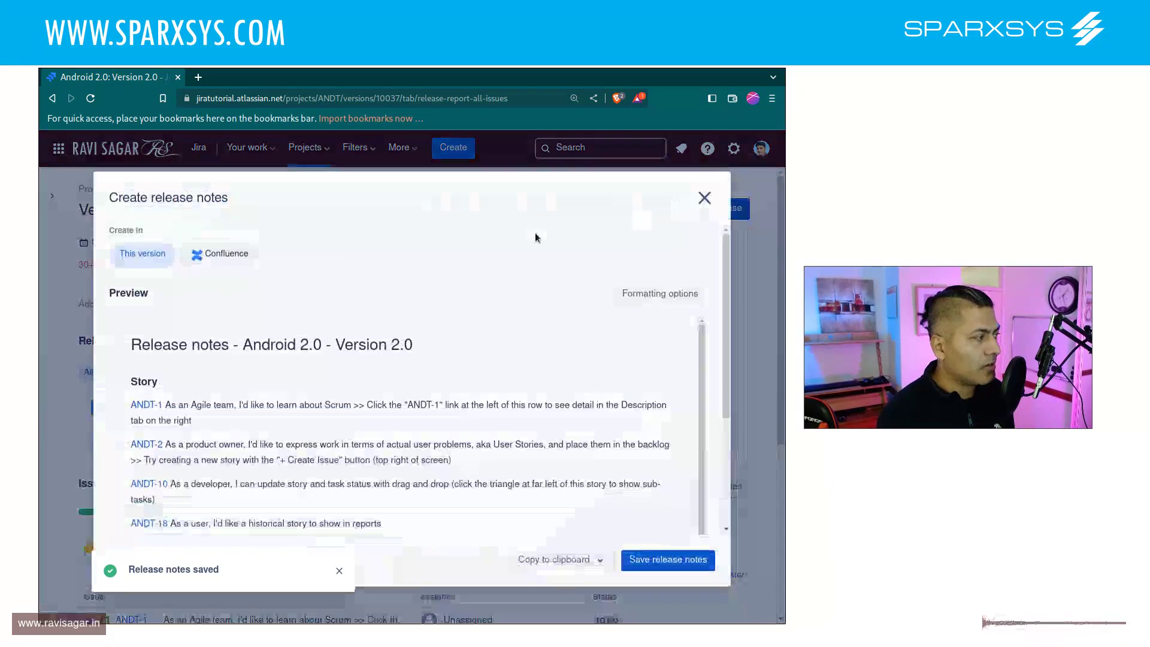
{"action": "left_click", "coordinate": [217, 252]}
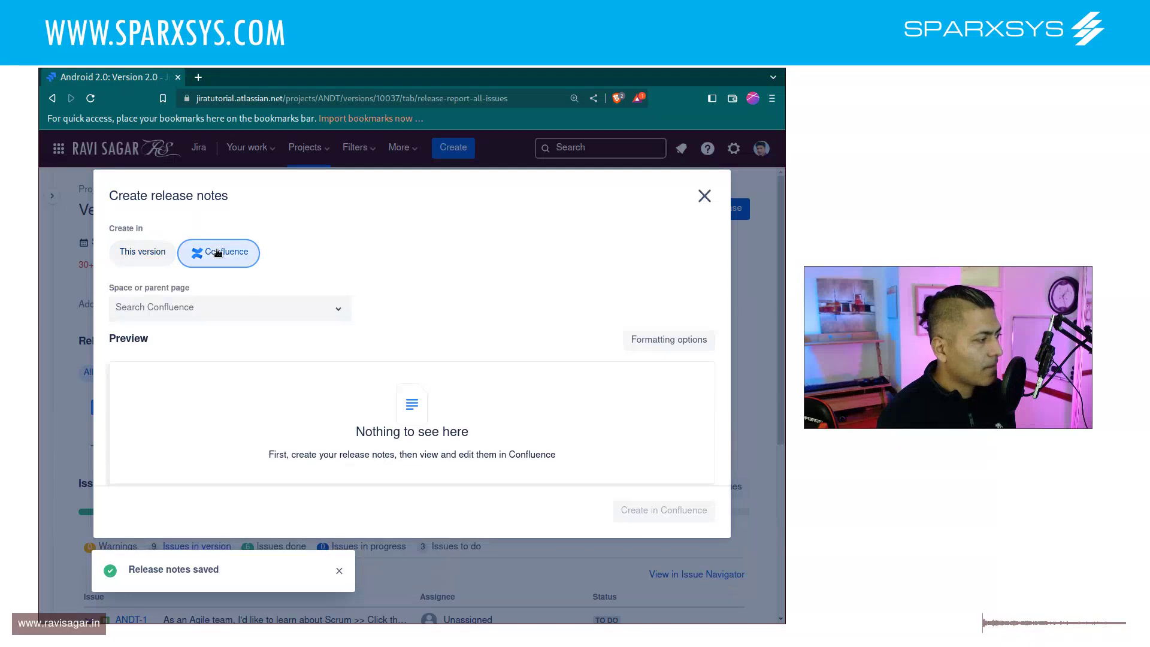
{"action": "left_click", "coordinate": [243, 308]}
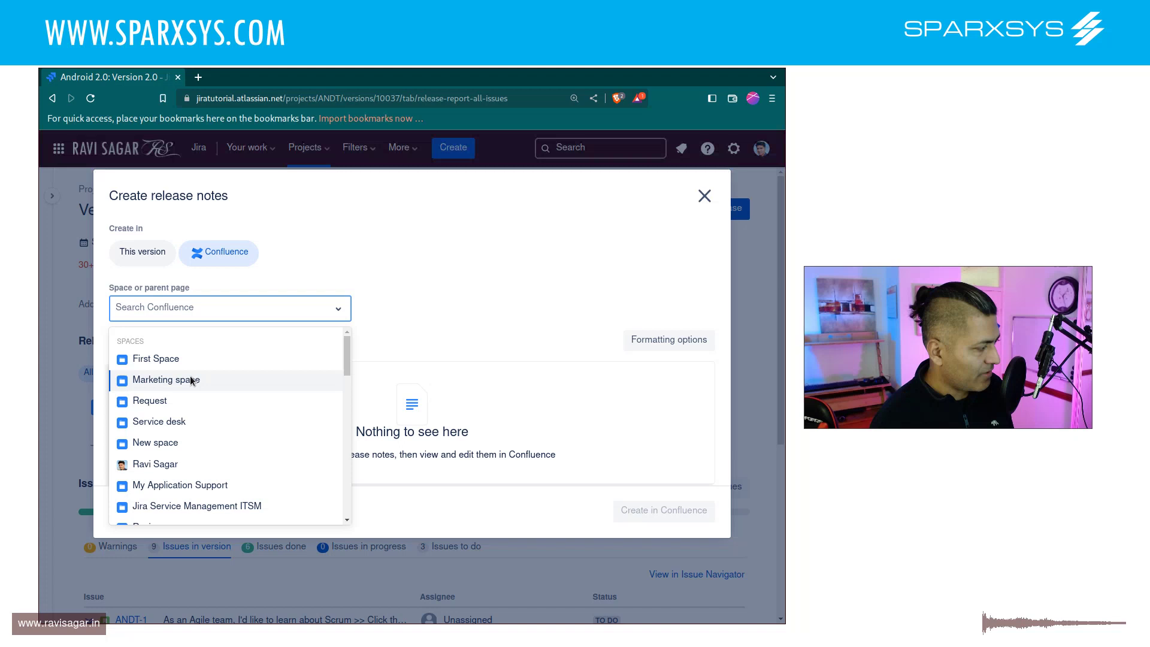
{"action": "left_click", "coordinate": [193, 487]}
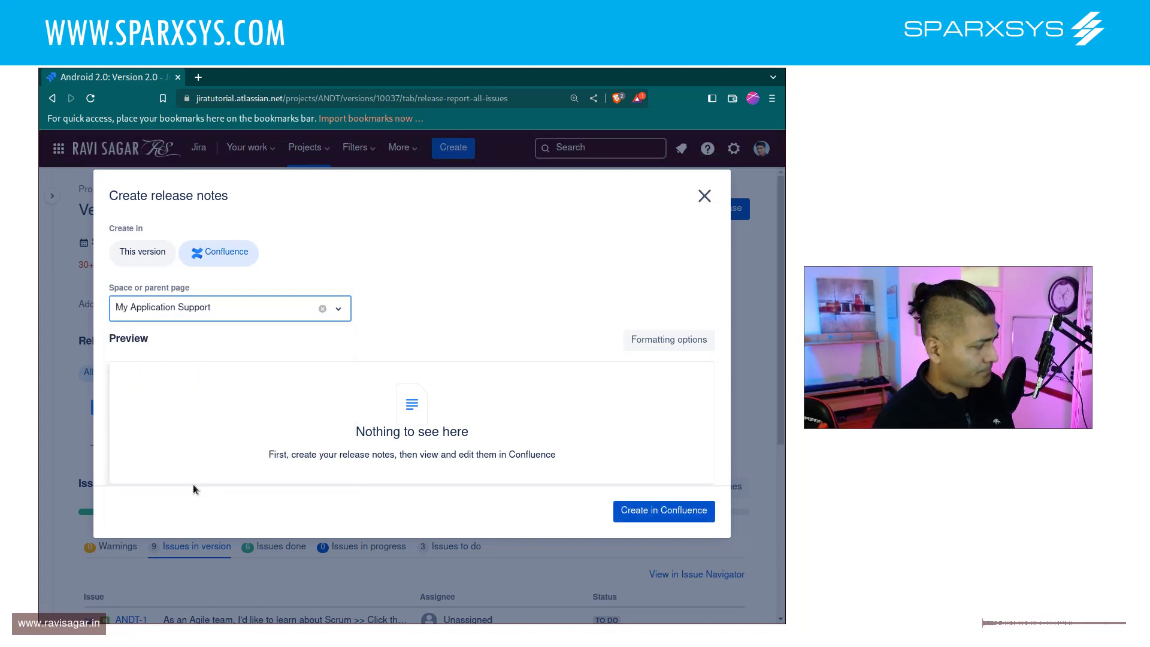
{"action": "left_click", "coordinate": [636, 512]}
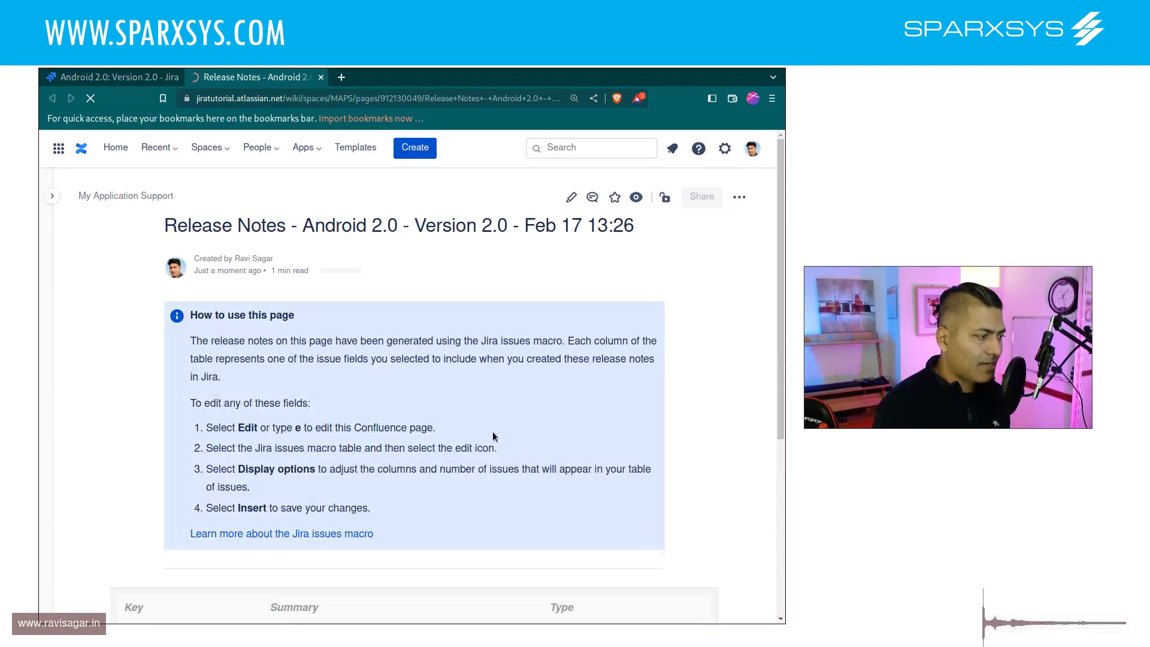
Dismiss the training popup and scroll through the Confluence page's table of 9 issues
{"action": "scroll", "coordinate": [481, 417], "scroll_direction": "down", "scroll_amount": 2}
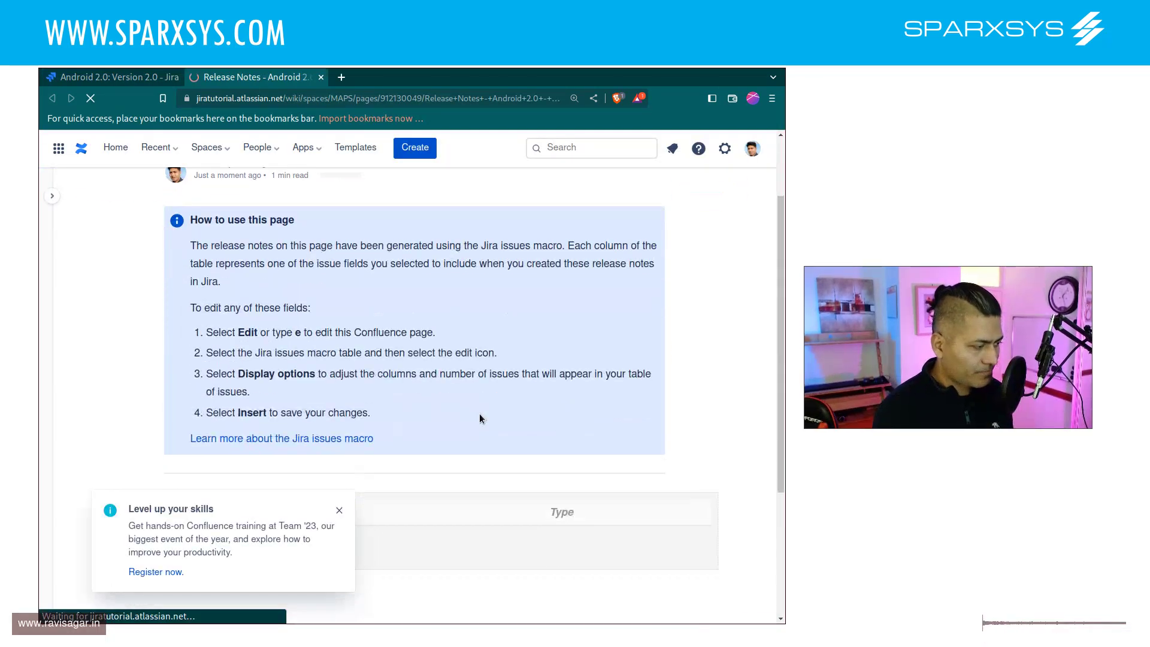
{"action": "left_click", "coordinate": [339, 511]}
{"action": "scroll", "coordinate": [351, 497], "scroll_direction": "down", "scroll_amount": 7}
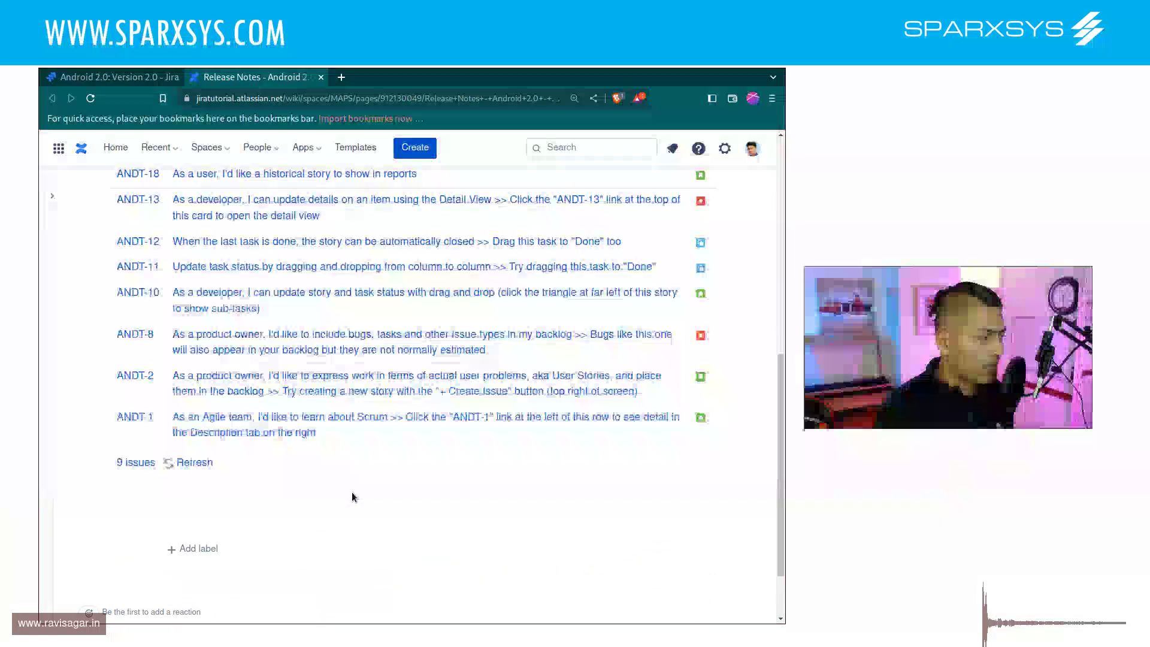
{"action": "scroll", "coordinate": [351, 498], "scroll_direction": "up", "scroll_amount": 4}
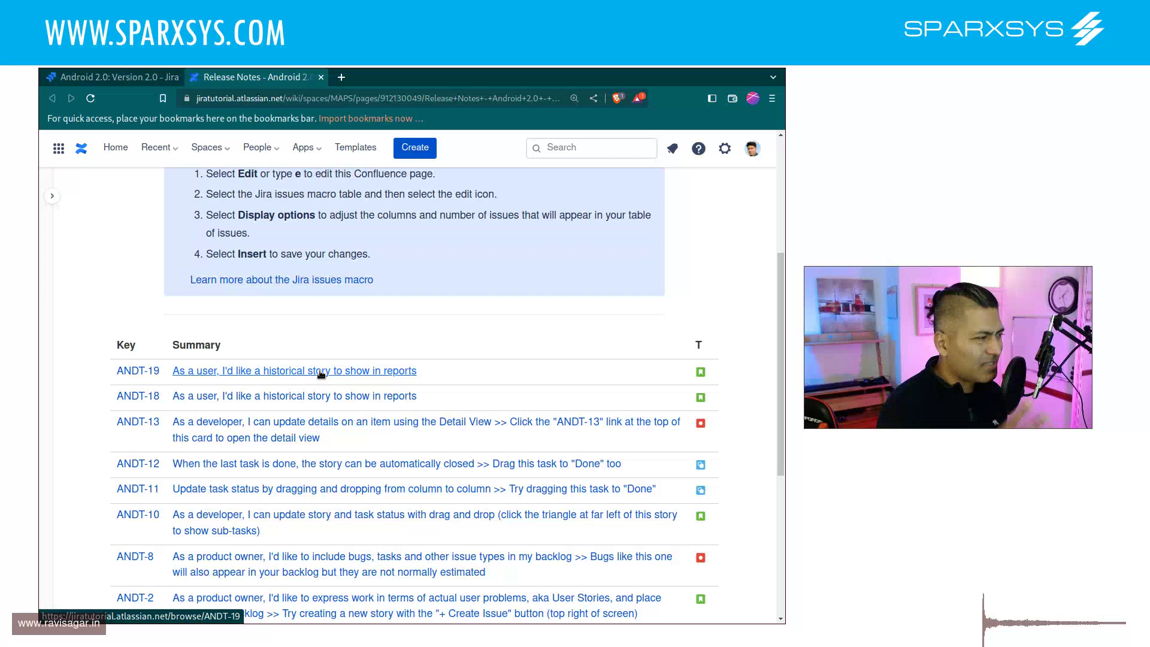
Back in Jira, open the linked Confluence release notes page, then return to the Version 2.0 page
{"action": "key", "text": "ctrl+shift+Tab"}
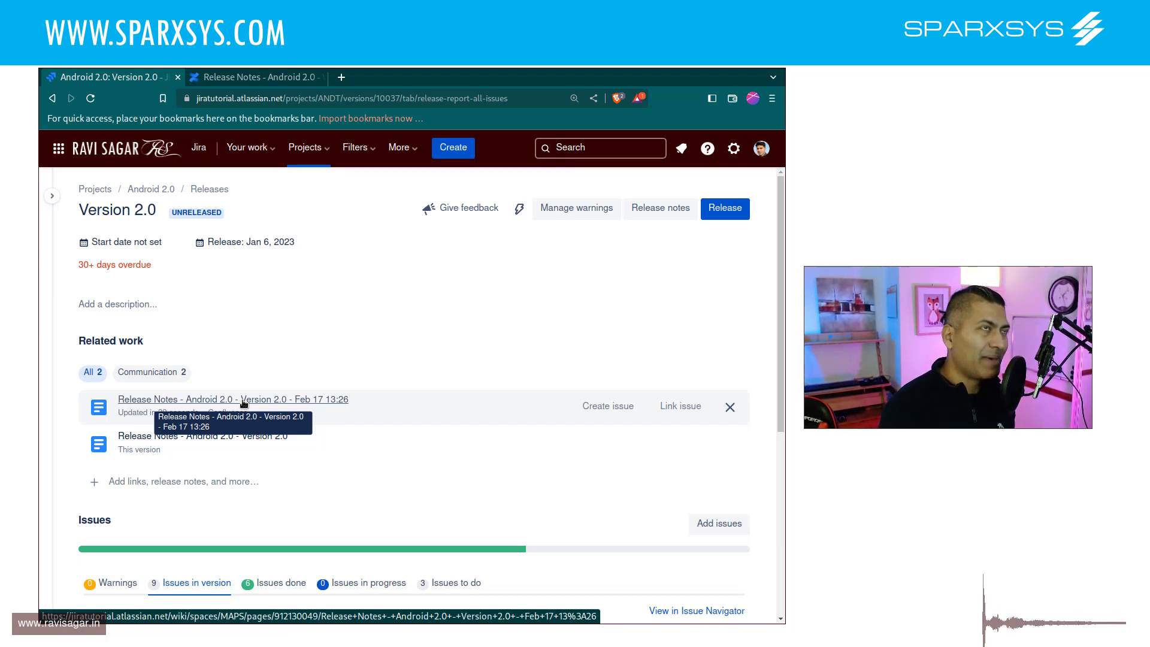
{"action": "left_click", "coordinate": [221, 400]}
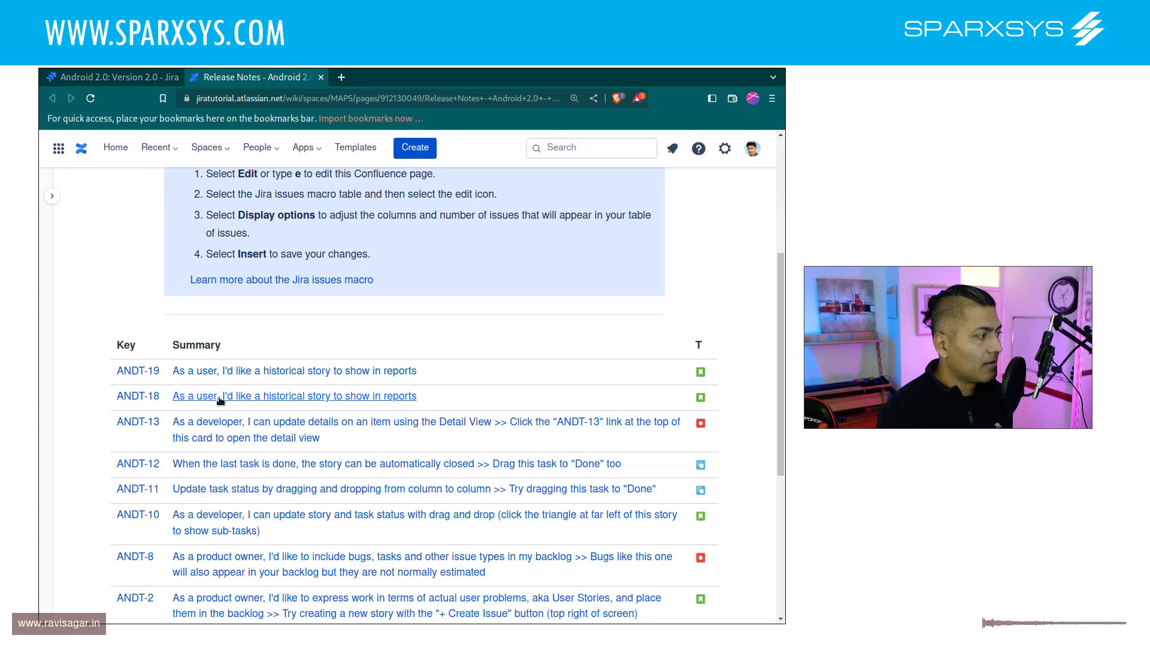
{"action": "scroll", "coordinate": [444, 458], "scroll_direction": "up", "scroll_amount": 4}
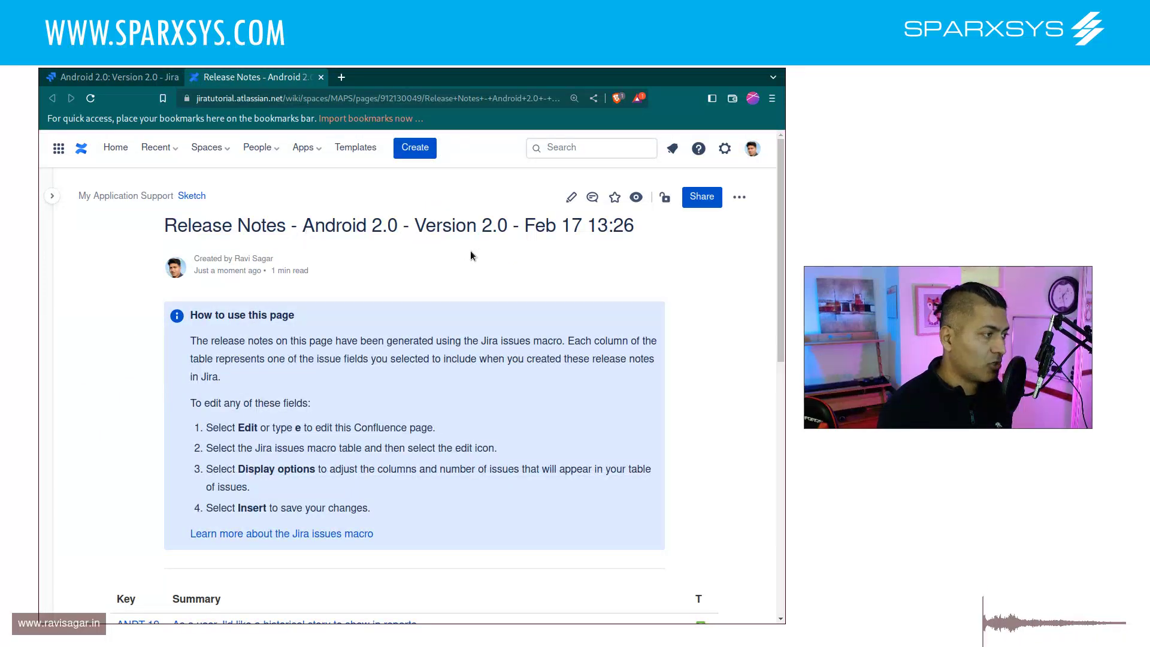
{"action": "key", "text": "ctrl+shift+Tab"}
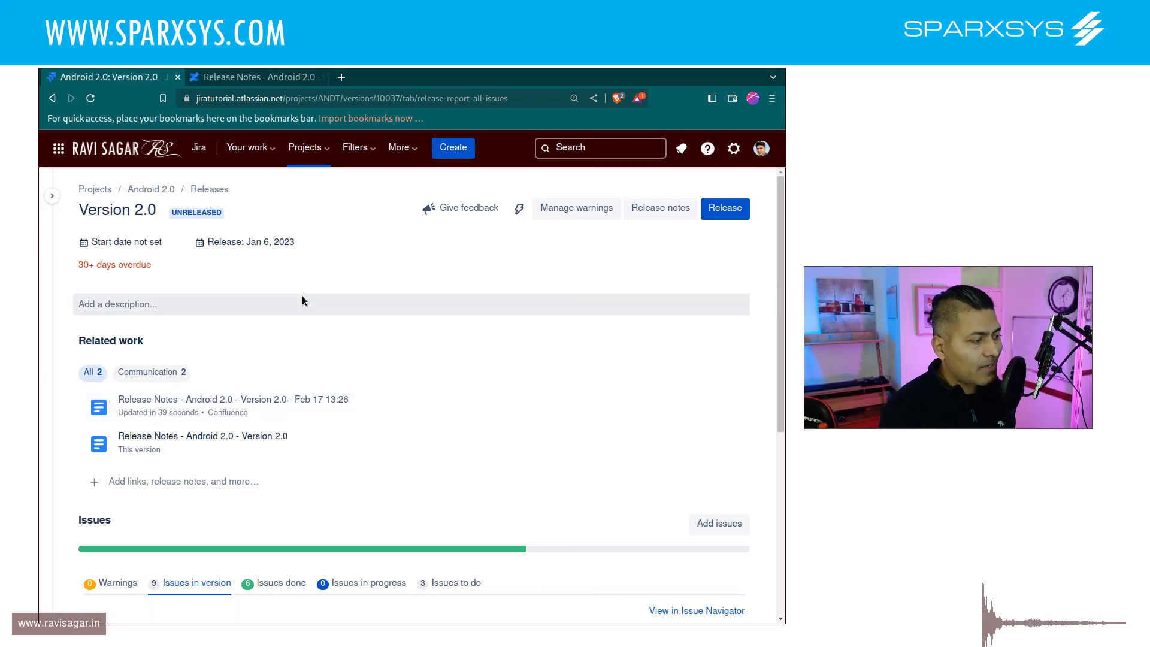
{"action": "scroll", "coordinate": [304, 297], "scroll_direction": "down", "scroll_amount": 3}
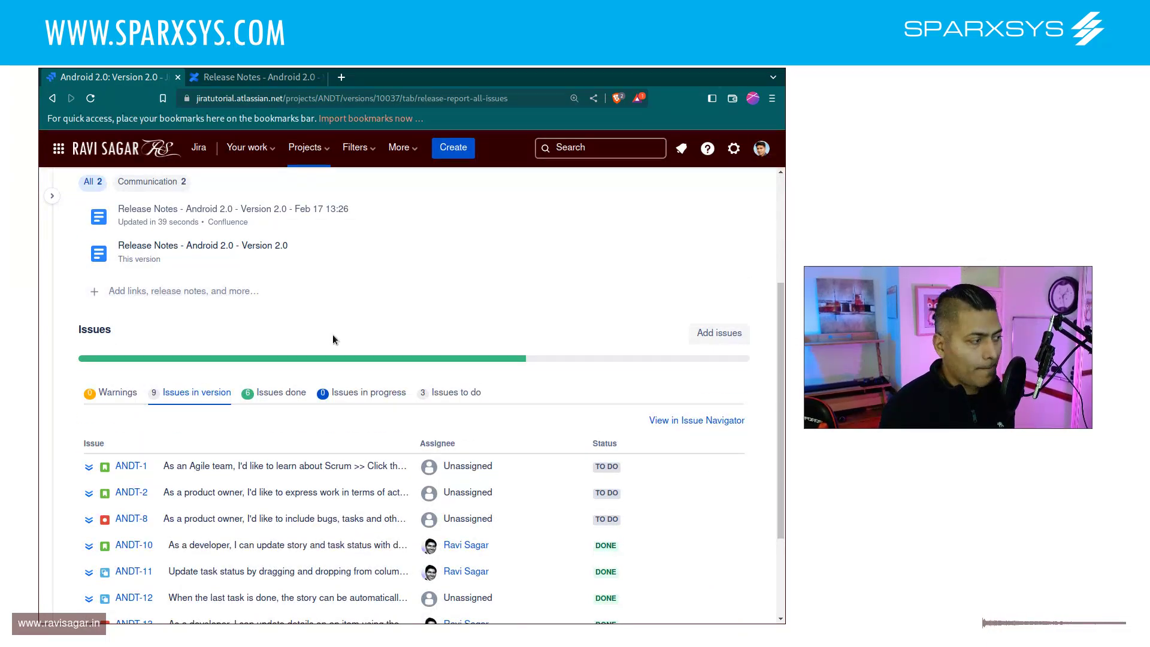
{"action": "scroll", "coordinate": [385, 308], "scroll_direction": "up", "scroll_amount": 3}
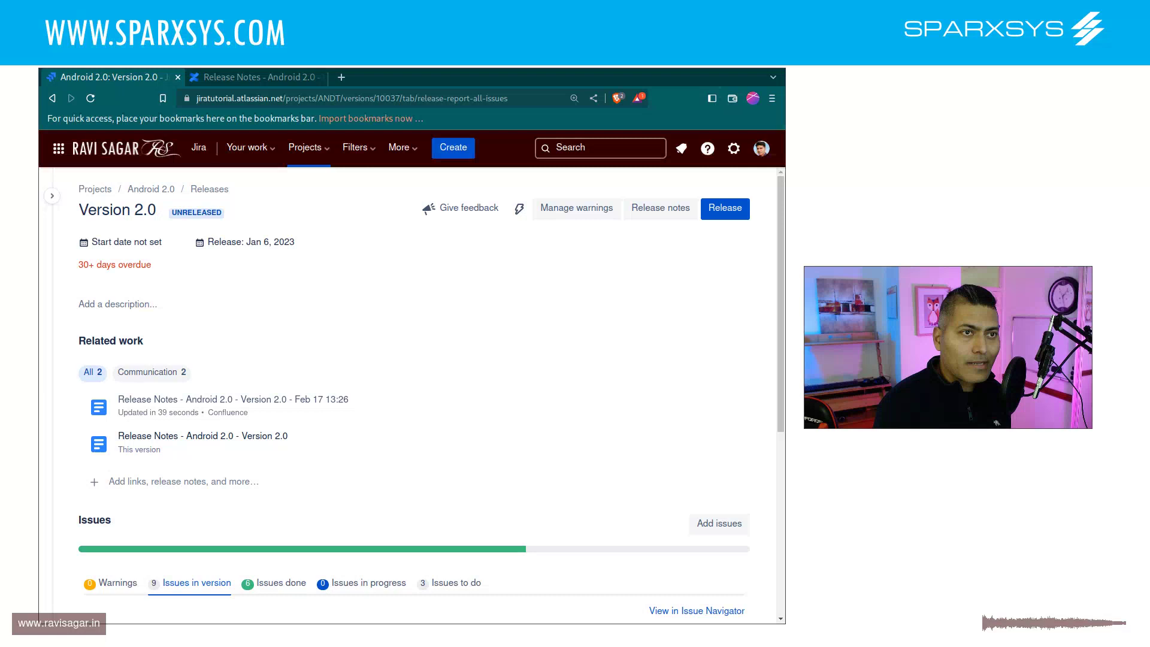